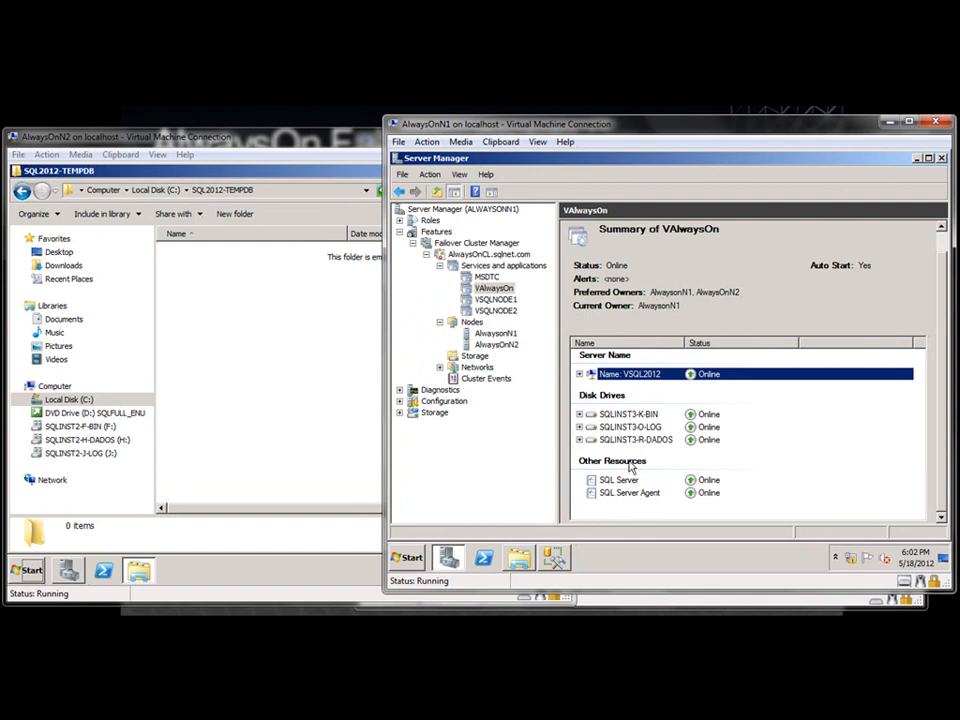
Step: Switch to SQL Server Management Studio, add the query "select * from sysaltfiles" above the ALTER DATABASE statements and select that line
mouse_move(526, 563)
left_click(554, 558)
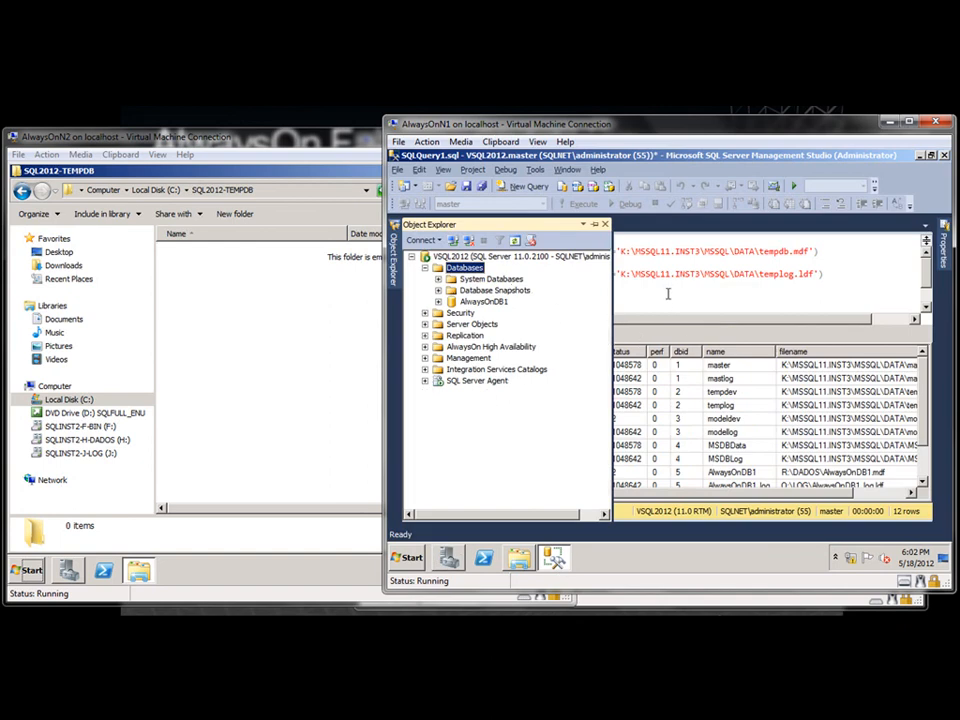
key("Home")
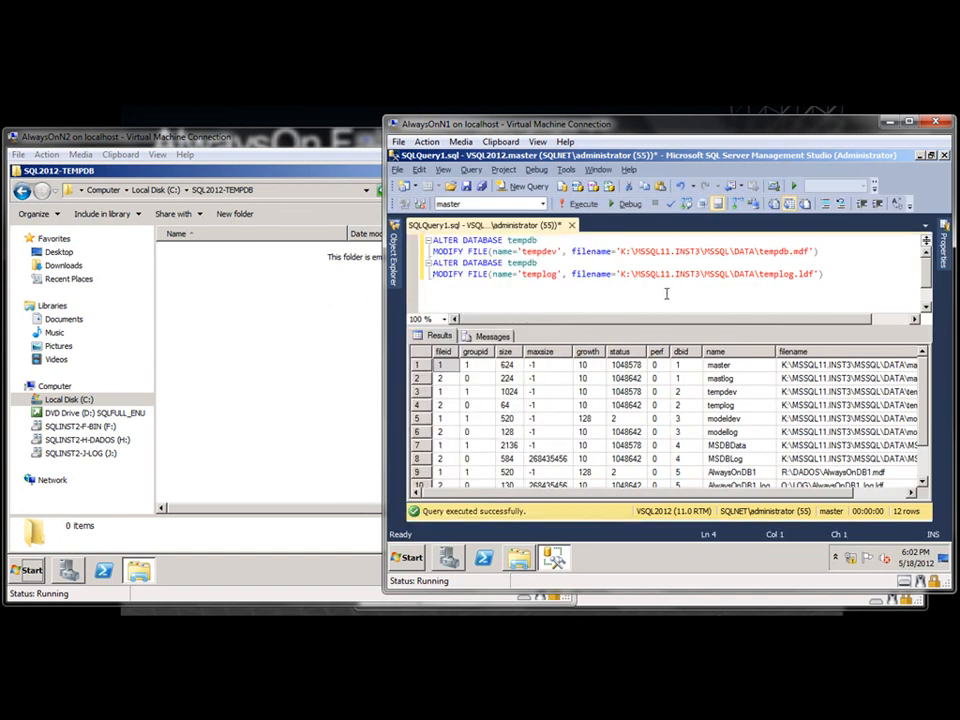
key("Up")
key("Return")
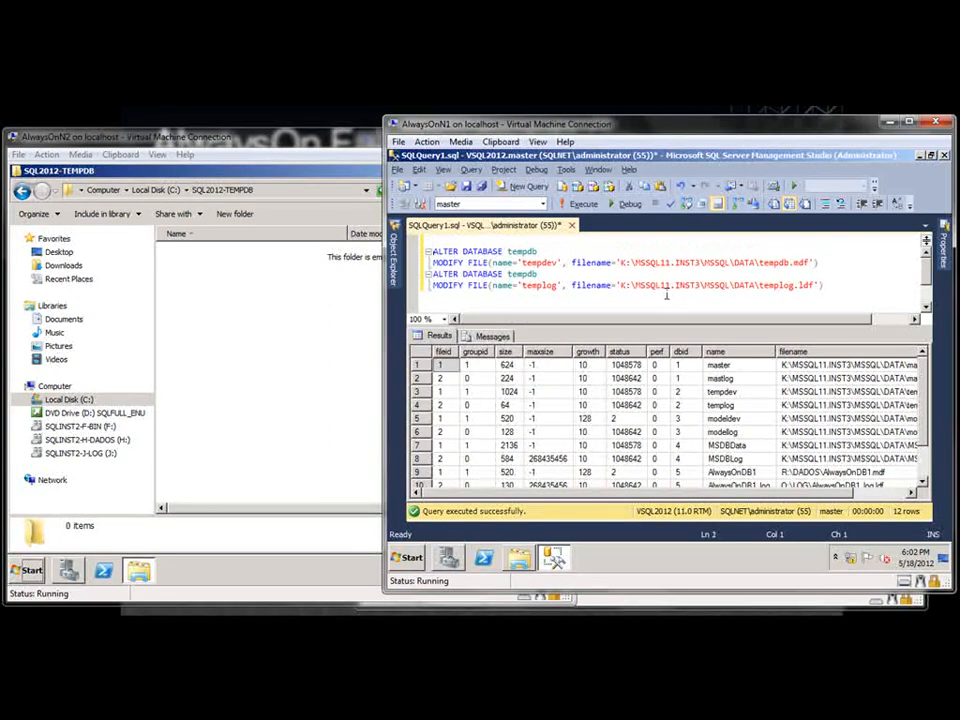
type("select * from sysalt")
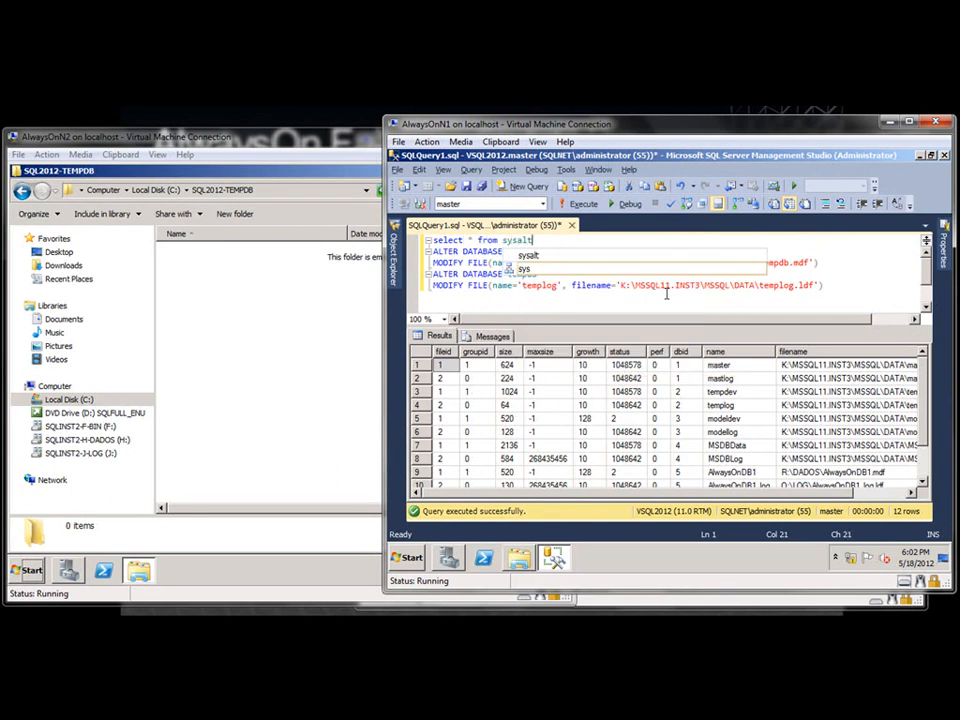
type("files")
key("shift+Home")
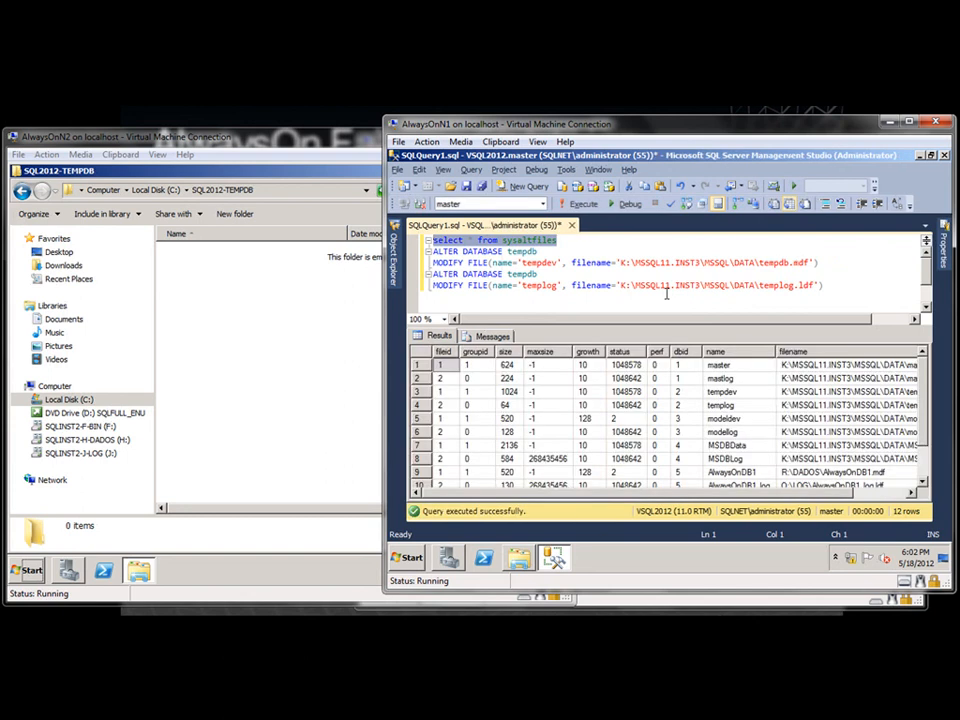
Step: Examine the file paths of the tempdev, master and modeldev files in the query results
left_click(724, 392)
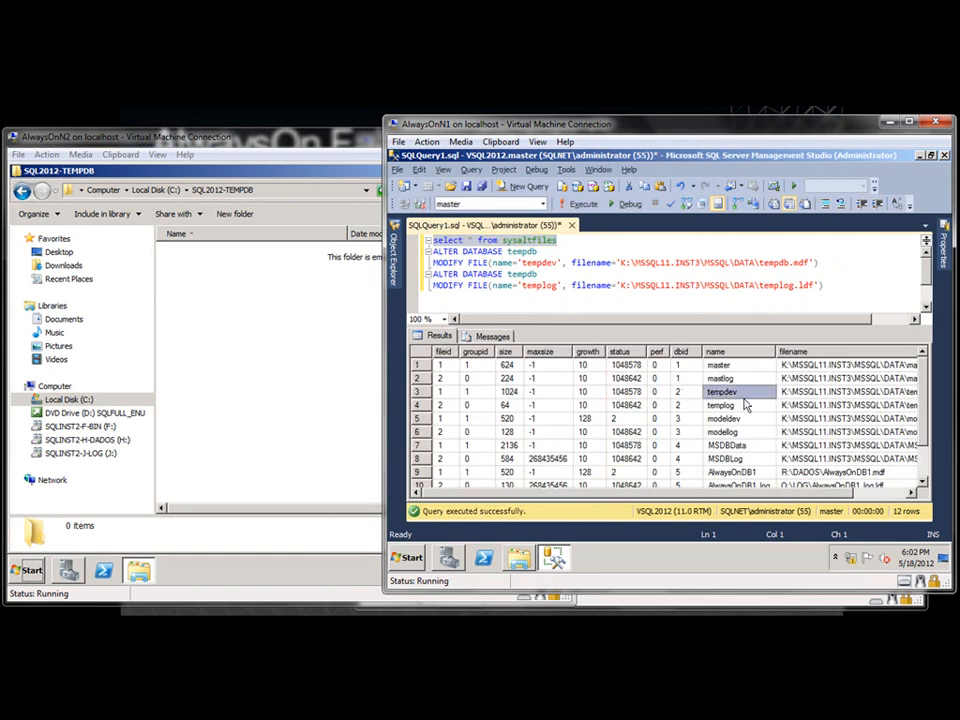
left_click(788, 393)
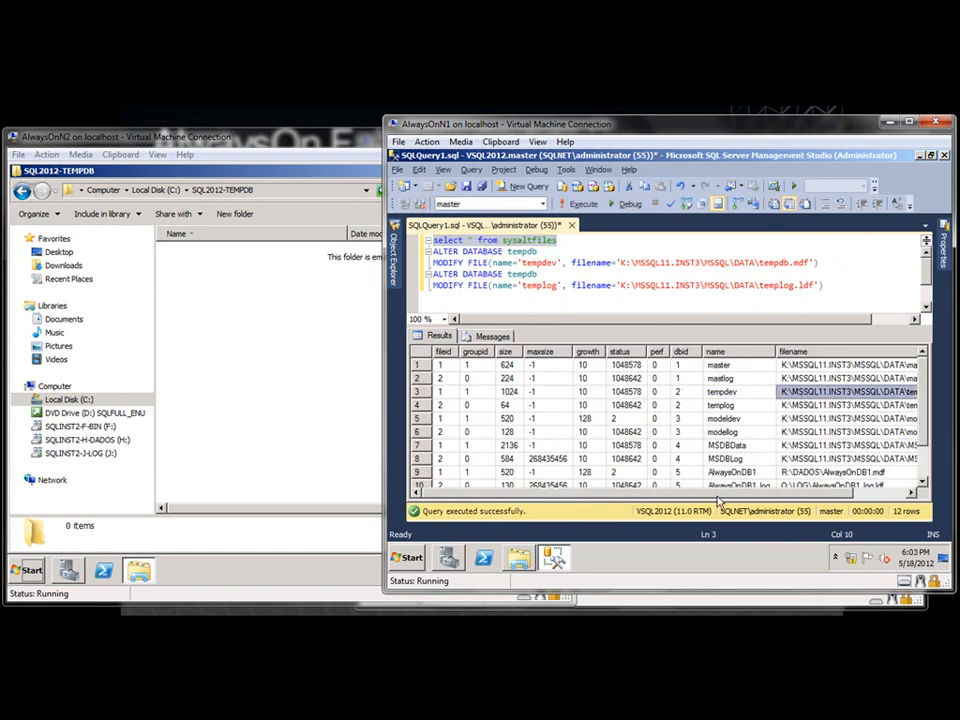
left_click_drag(720, 493, 743, 472)
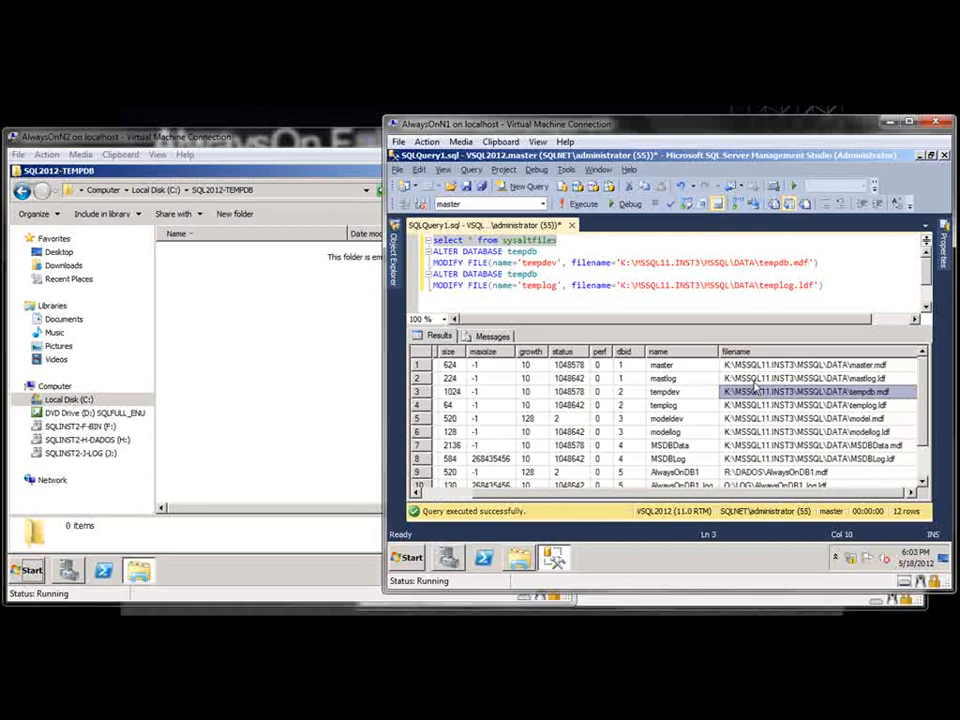
left_click(765, 366)
left_click(768, 392)
left_click(761, 419)
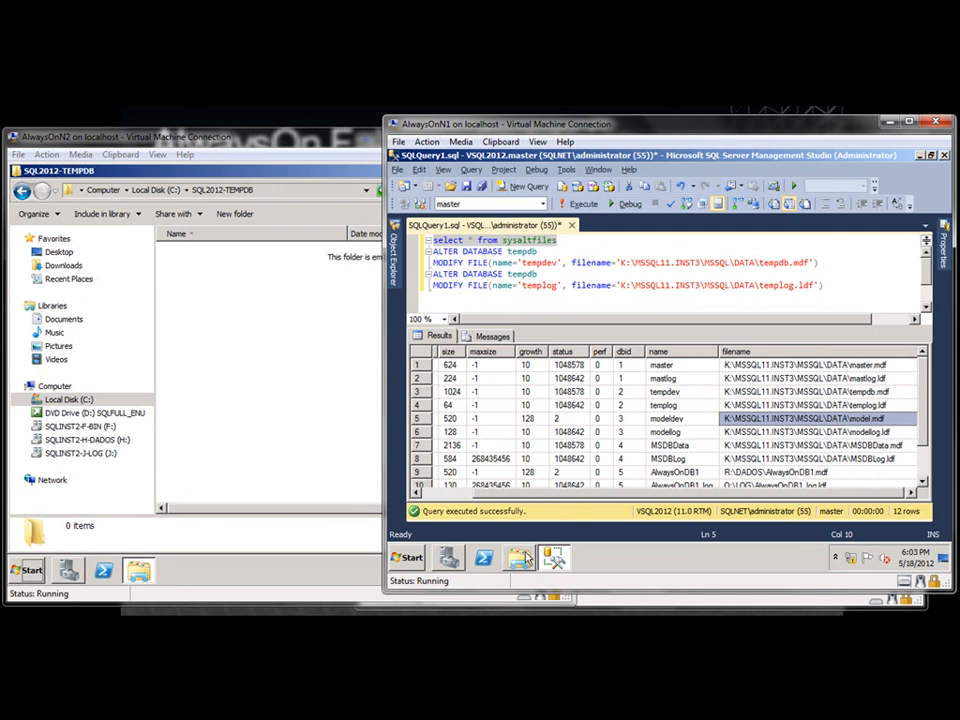
Step: Switch to Windows Explorer on AlwaysOnN1, open the SQL2012-TEMPDB folder on the C: drive and copy its full path
mouse_move(525, 556)
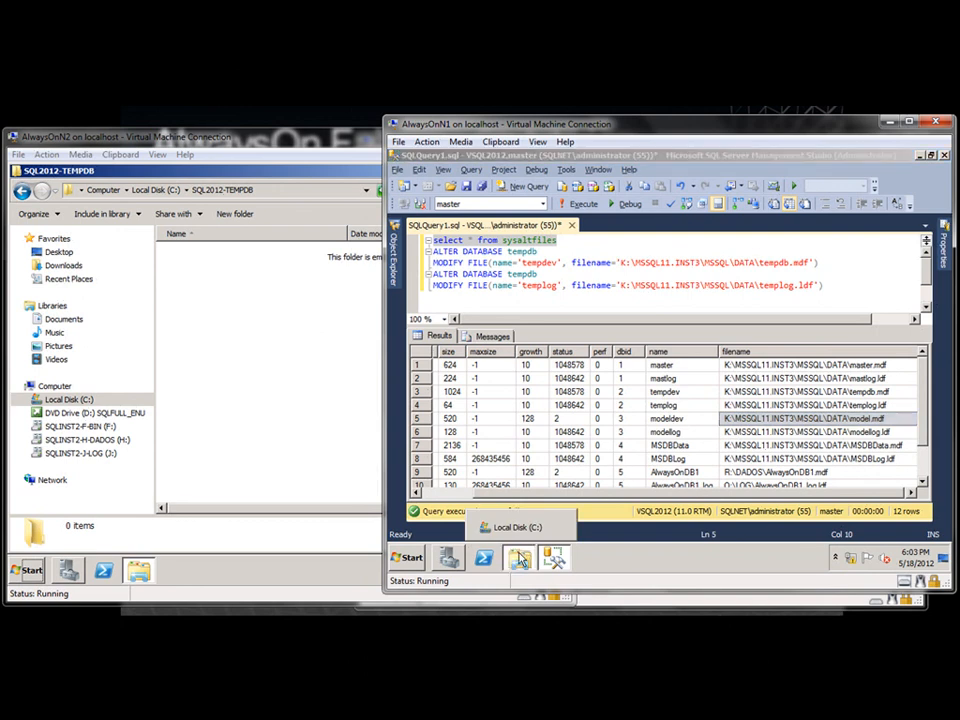
left_click(502, 526)
left_click(481, 409)
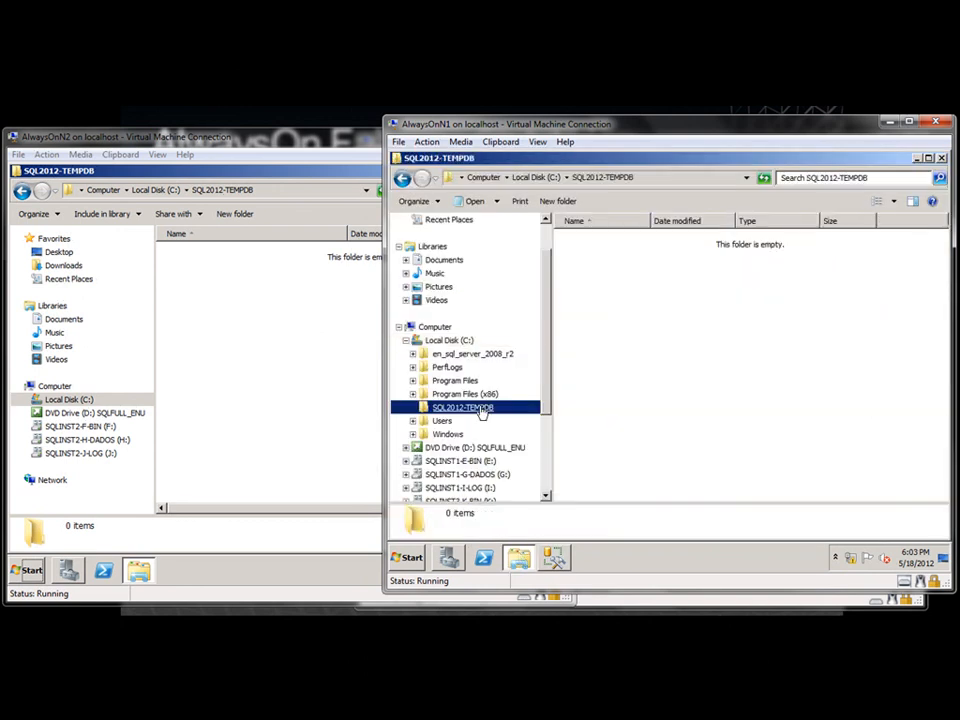
left_click(661, 178)
key("ctrl+c")
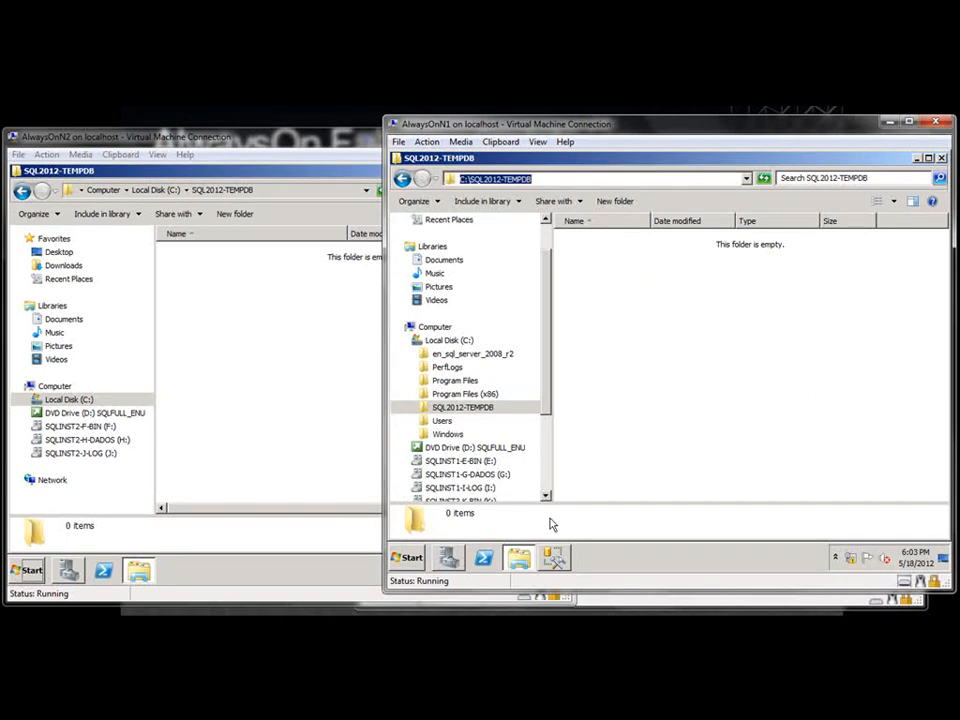
Step: Back in Management Studio, replace the folder path with C:\SQL2012-TEMPDB in both the tempdev and templog MODIFY FILE statements
left_click(554, 557)
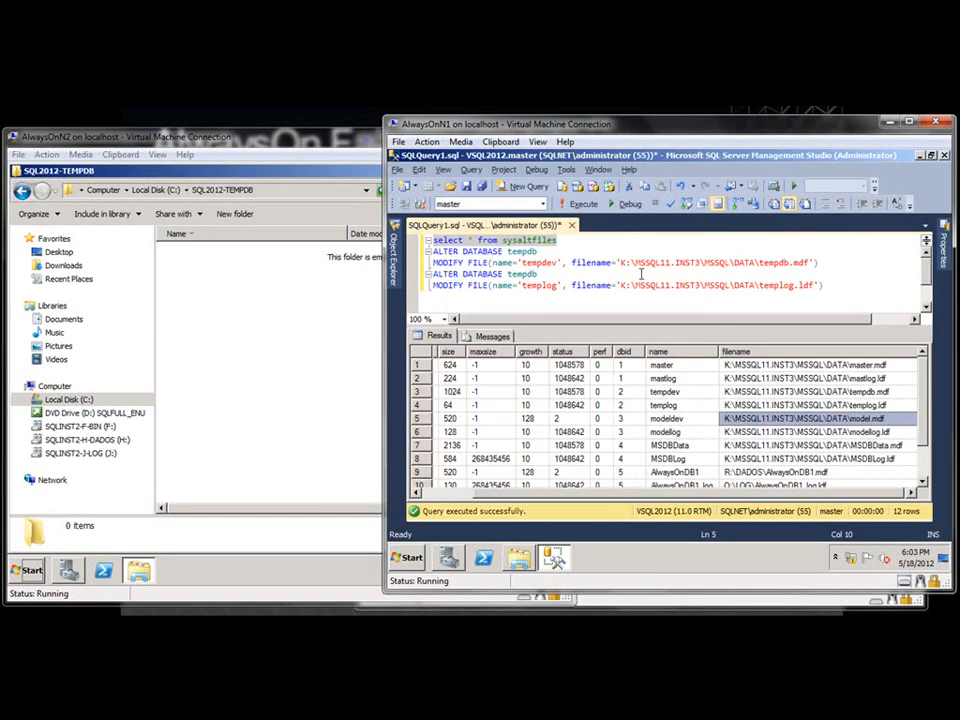
left_click_drag(621, 263, 752, 263)
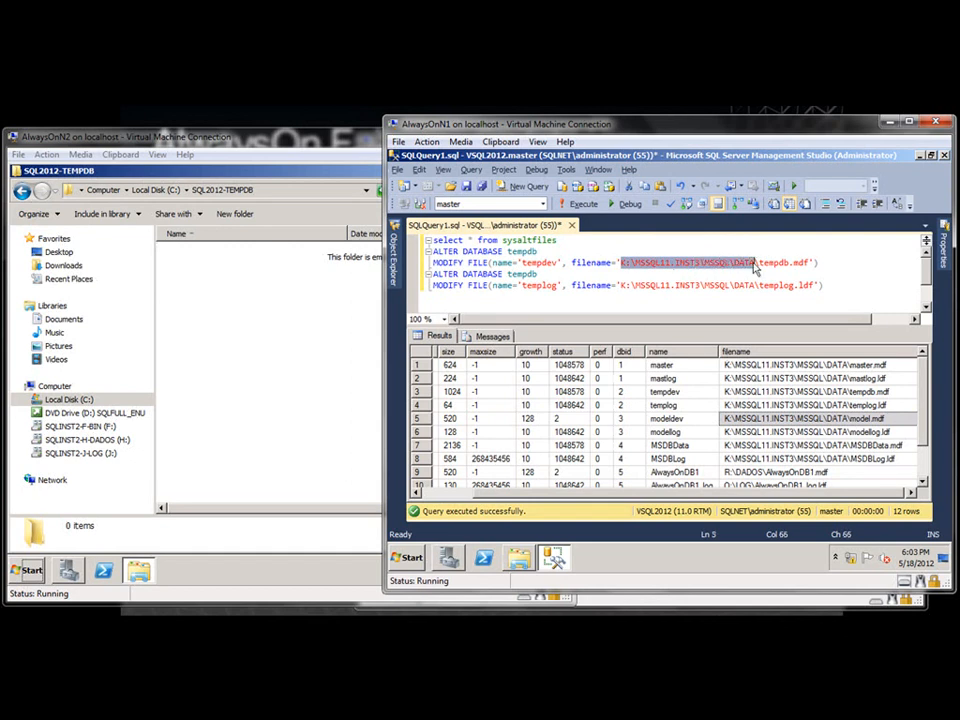
key("ctrl+v")
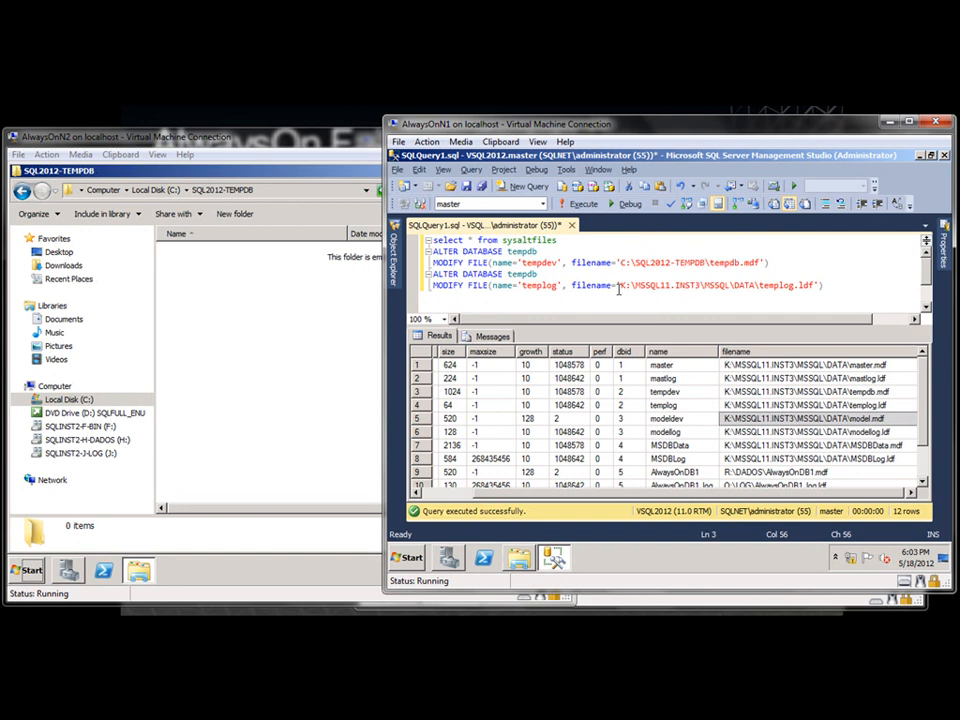
left_click_drag(620, 286, 756, 286)
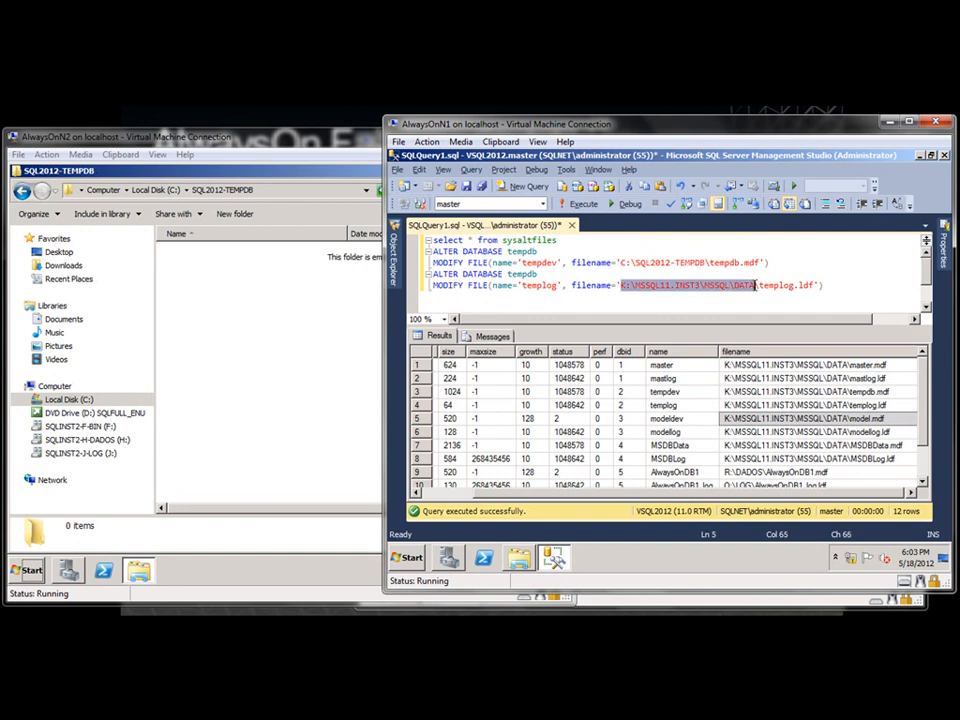
key("ctrl+v")
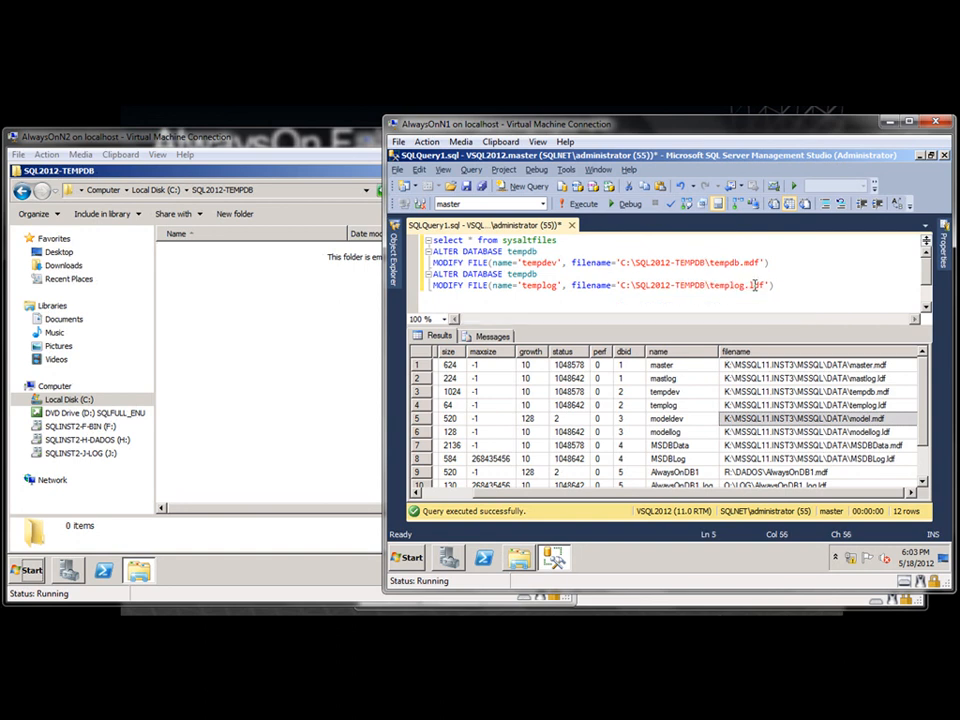
Step: Insert a blank line below the select query, then execute only the two ALTER DATABASE tempdb statements
key("Home")
key("Up")
key("Up")
key("Return")
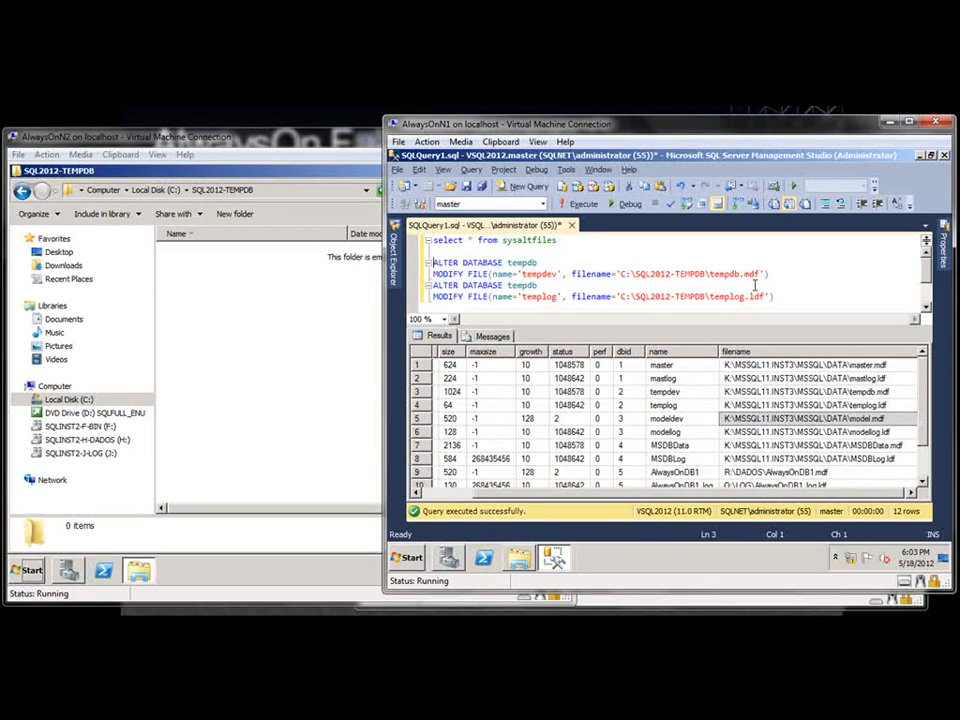
key("shift+Down")
key("shift+Down")
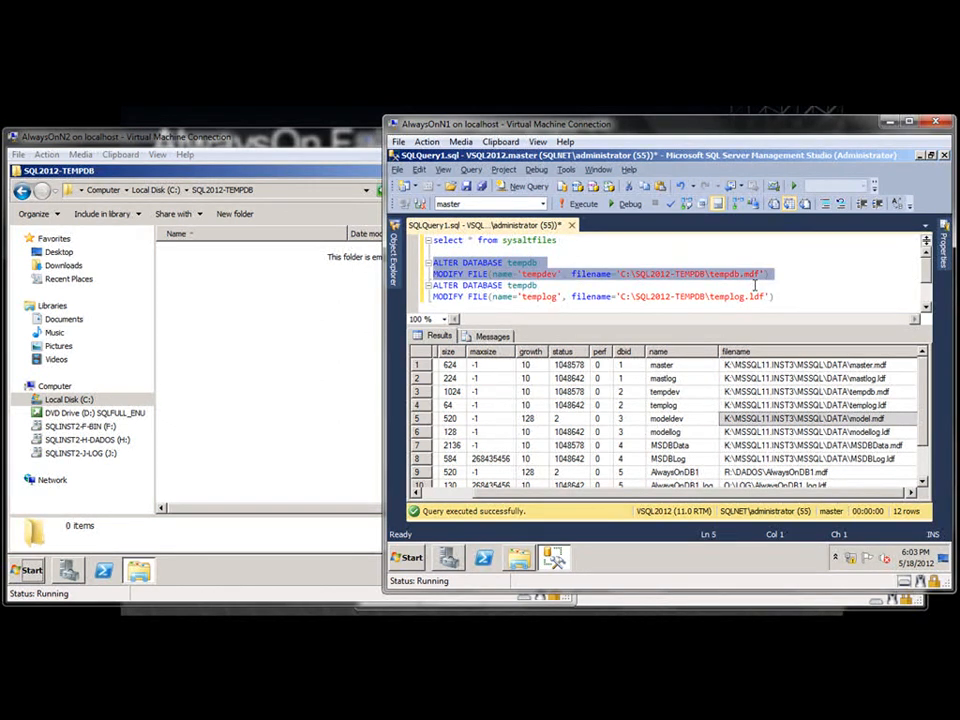
key("shift+Down")
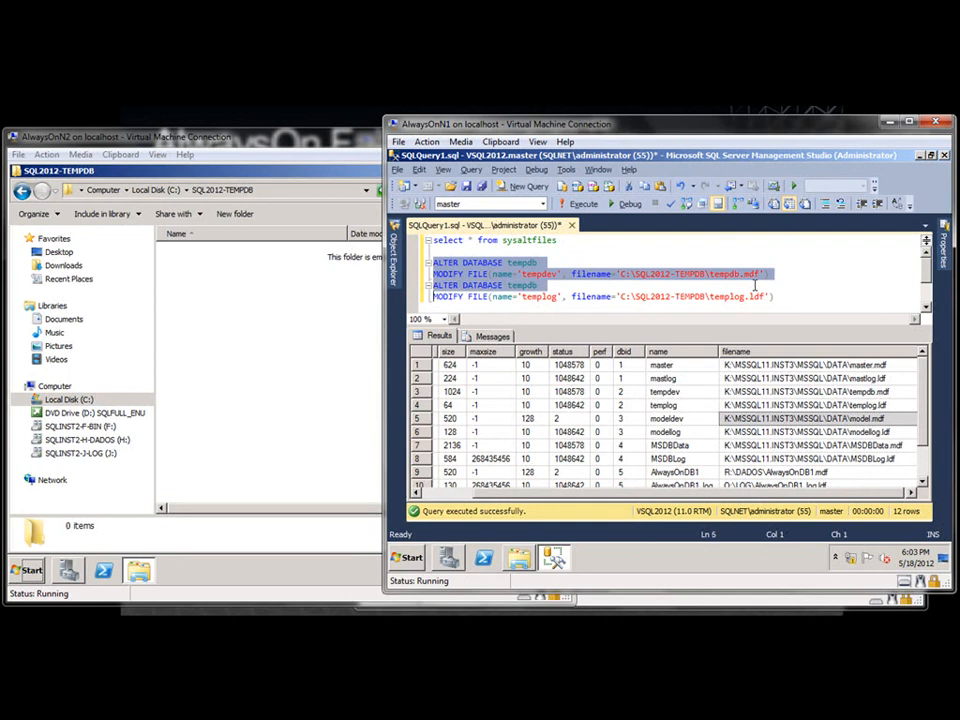
key("shift+End")
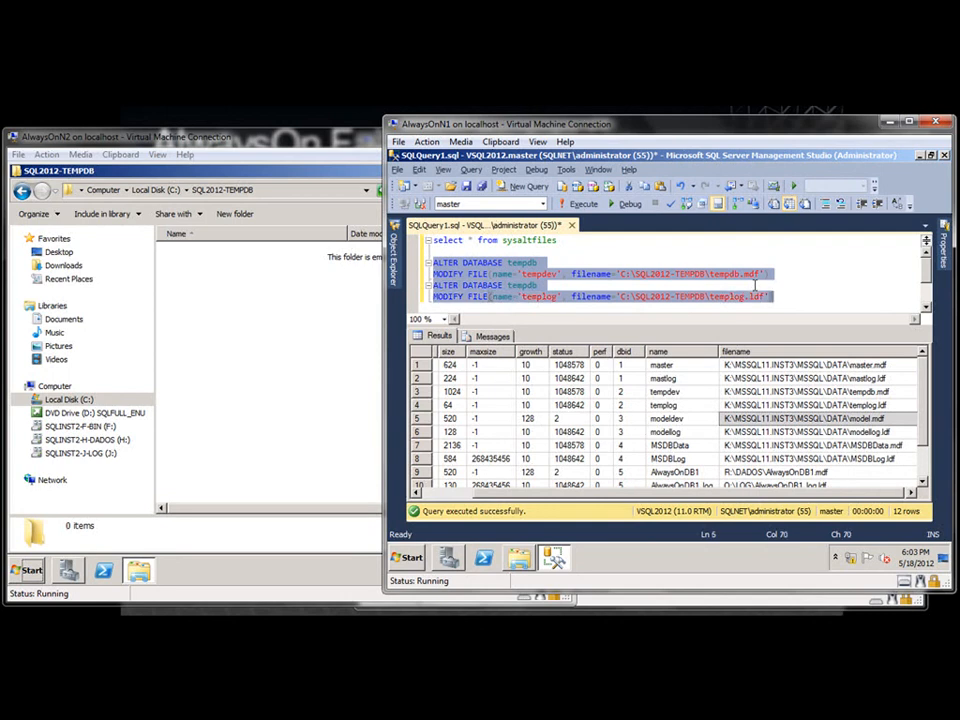
key("F5")
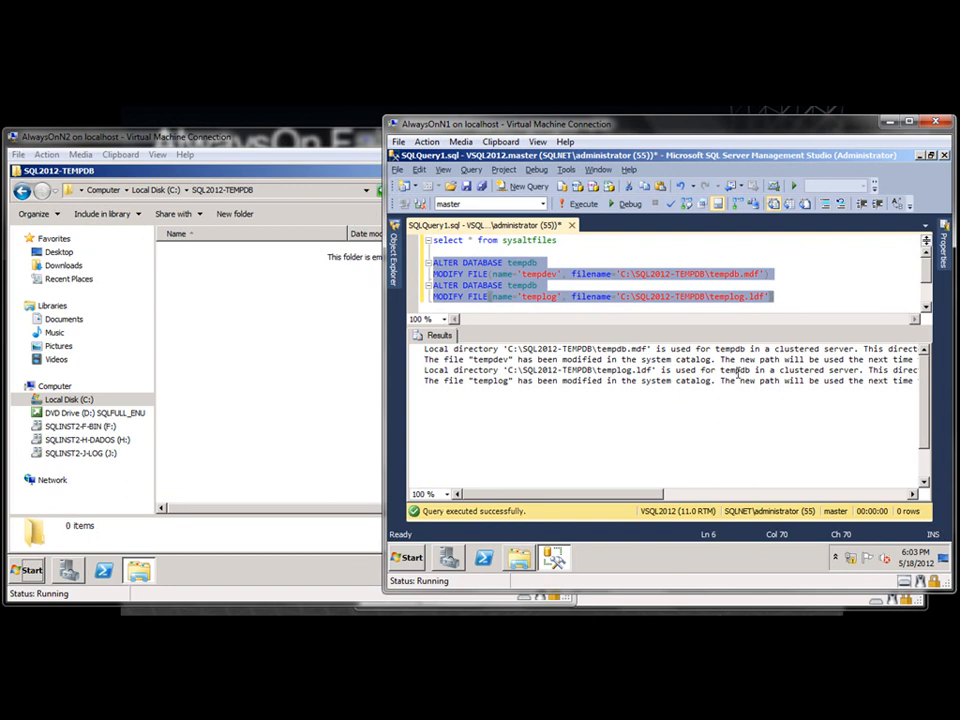
Step: Break the first output message into shorter lines and read what it says about the local tempdb directory on cluster nodes
left_click(862, 349)
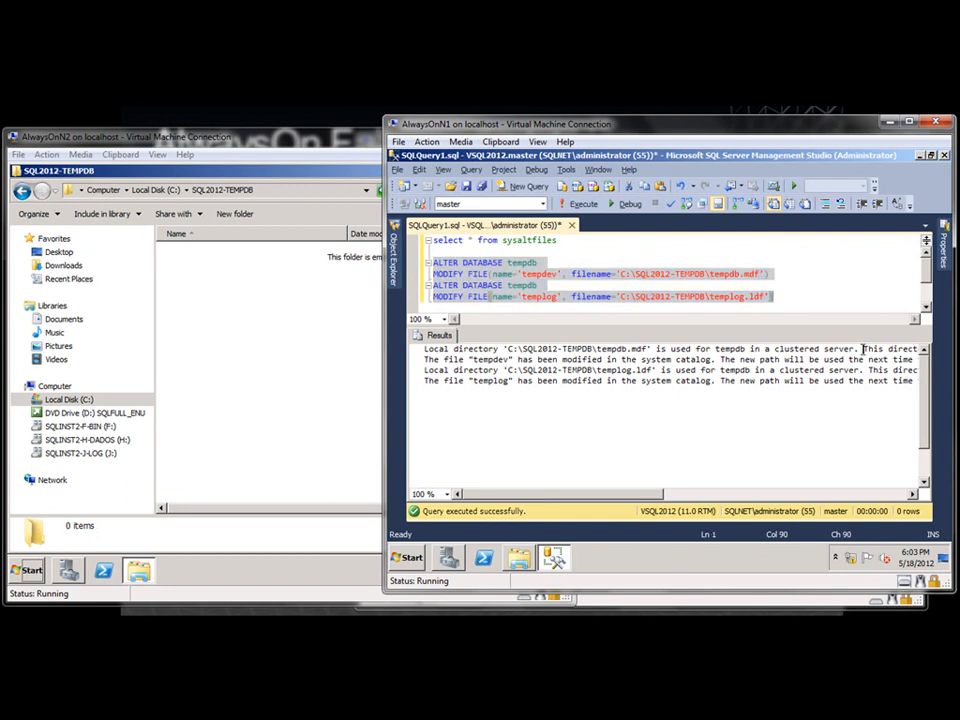
key("Return")
left_click(843, 360)
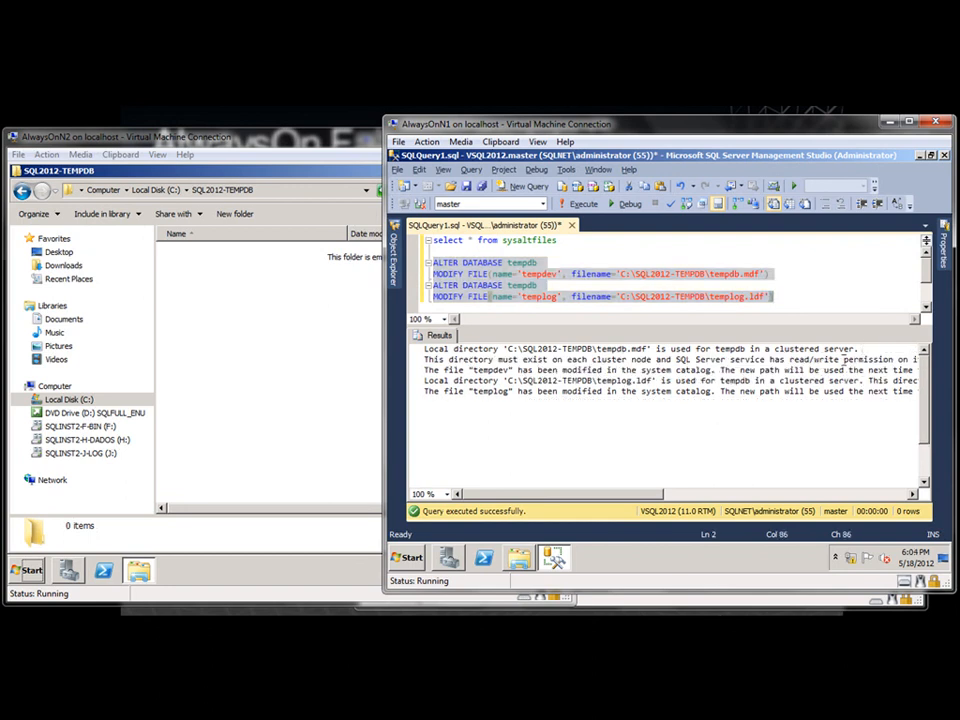
key("Return")
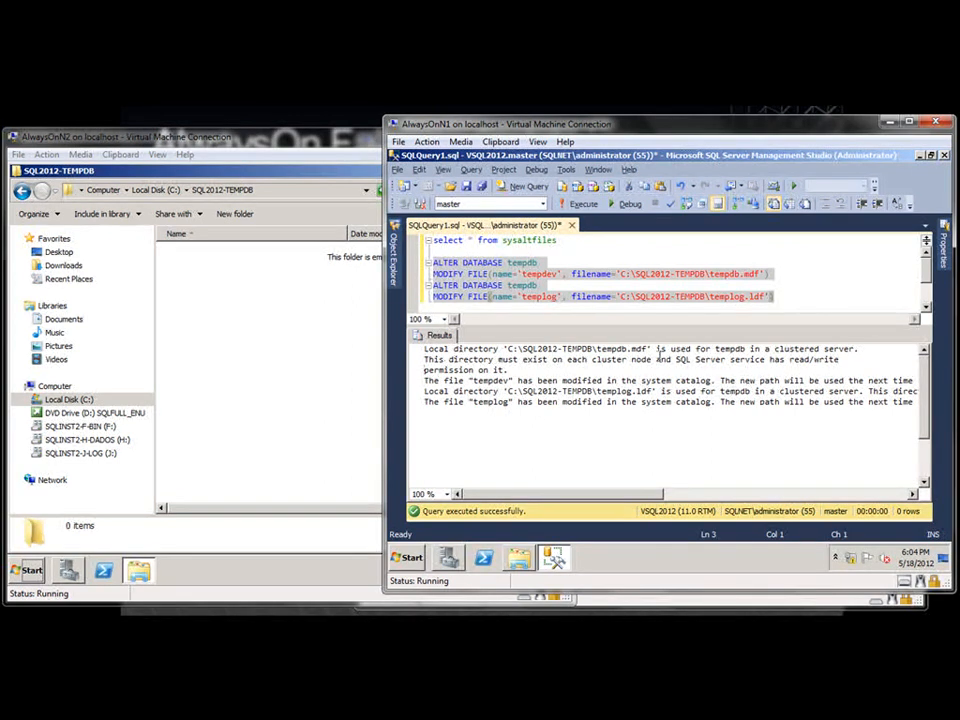
left_click_drag(696, 350, 829, 340)
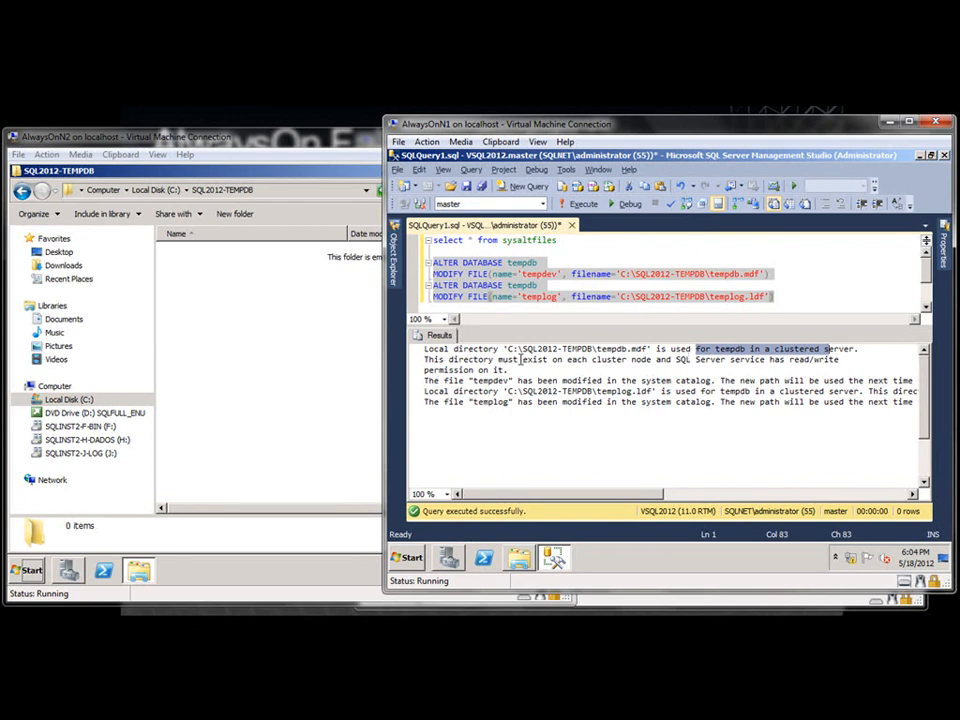
left_click_drag(520, 360, 766, 368)
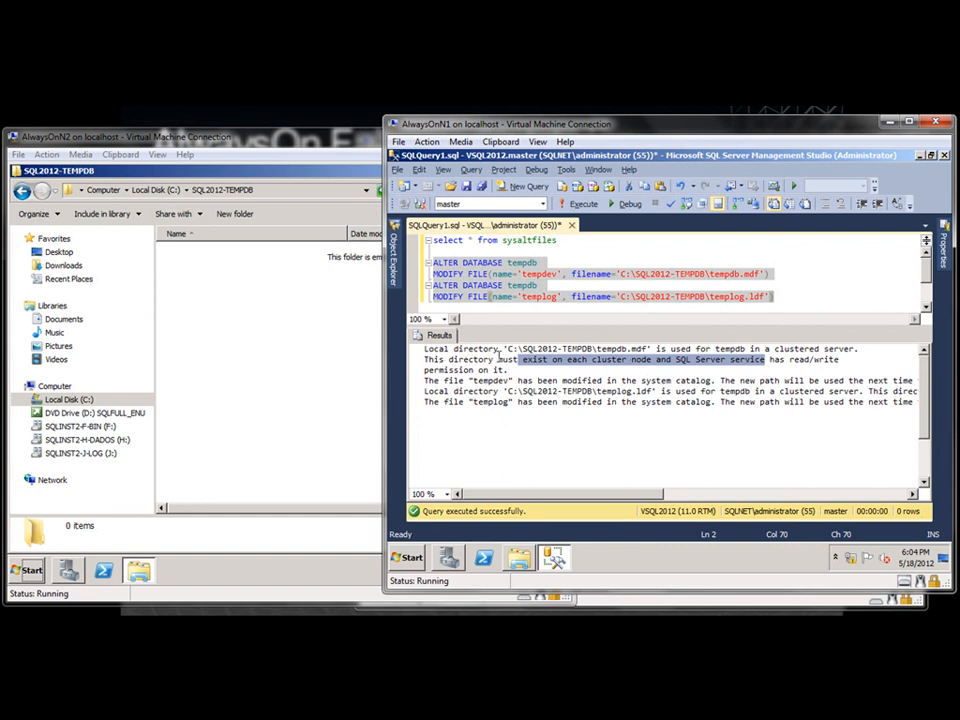
left_click_drag(508, 349, 598, 356)
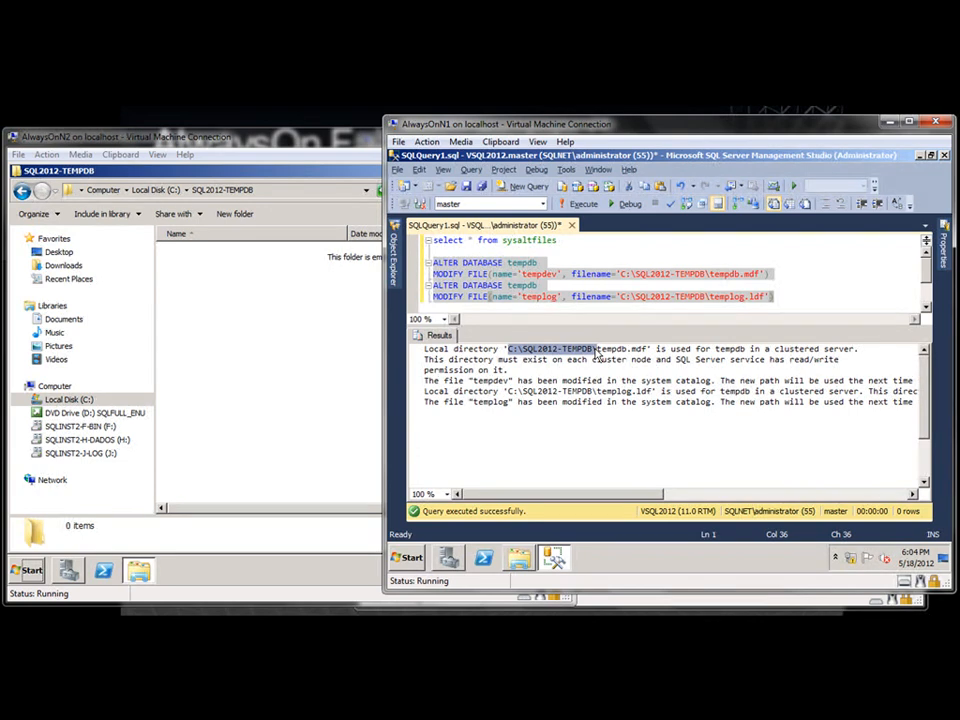
Step: Check the SQL2012-TEMPDB folder on the C: drive of both AlwaysOnN1 and AlwaysOnN2 in Windows Explorer
left_click(519, 558)
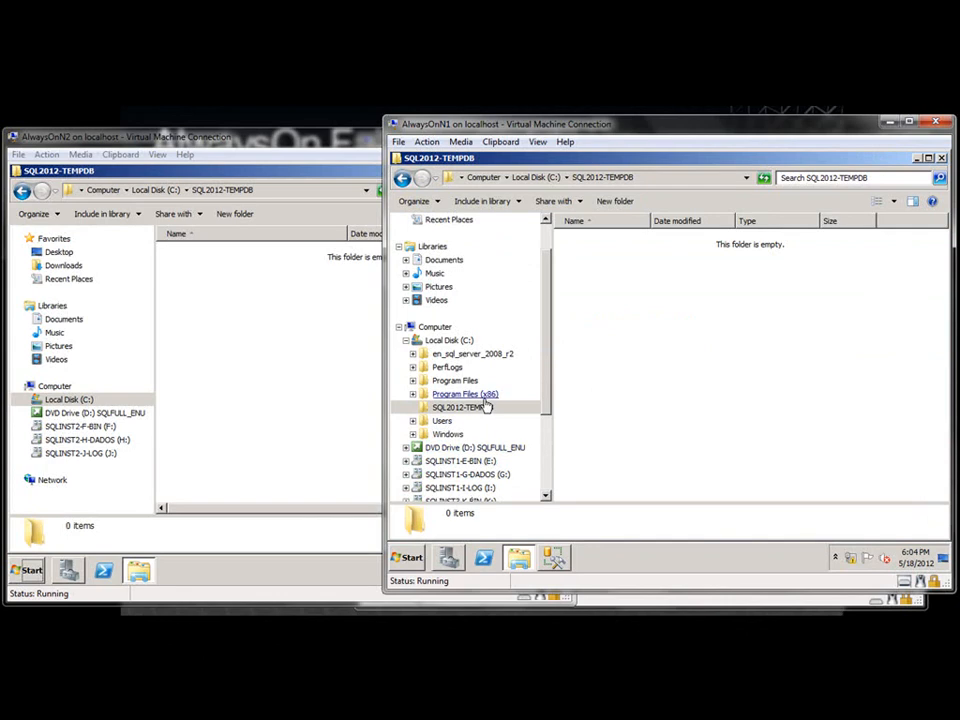
left_click(270, 384)
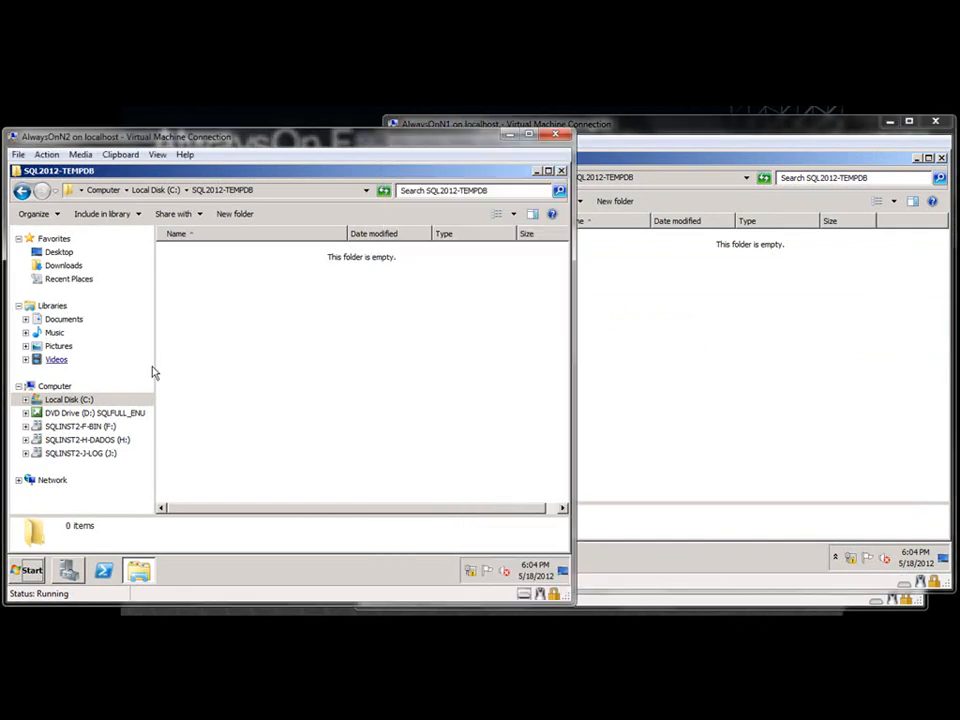
left_click(25, 399)
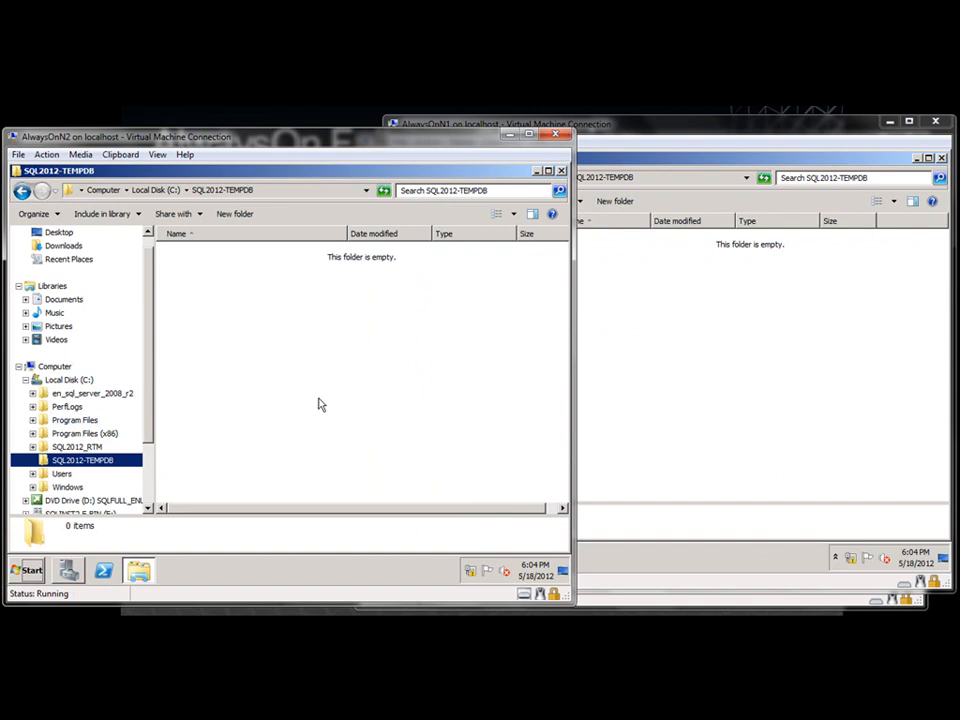
left_click(737, 380)
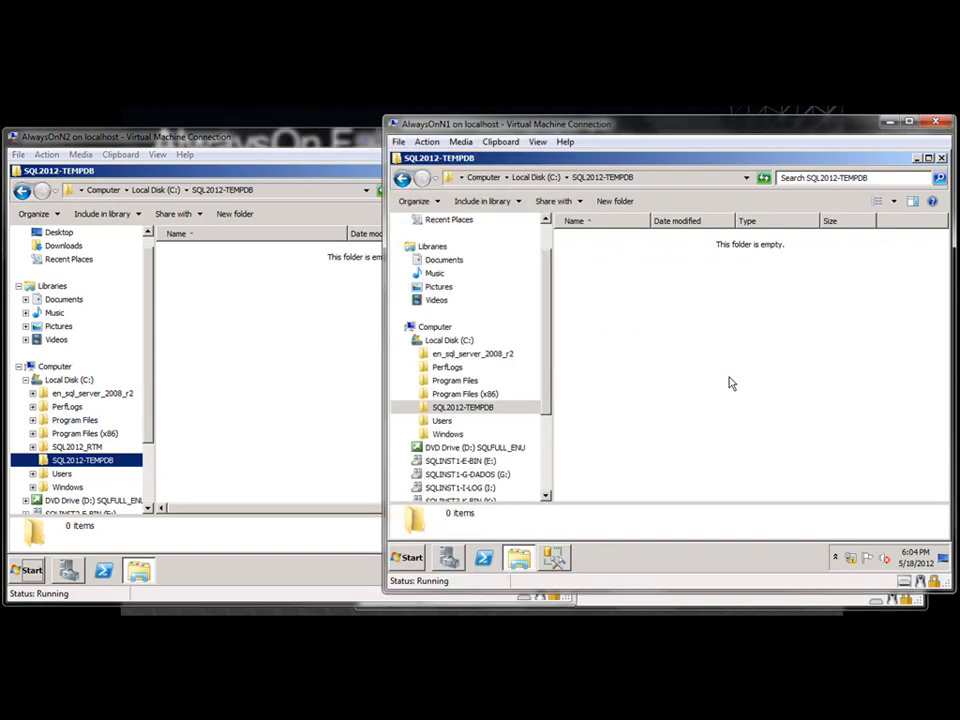
Step: In Server Manager, take the VAlwaysOn service's SQL Server resource offline and bring it back online
left_click(554, 557)
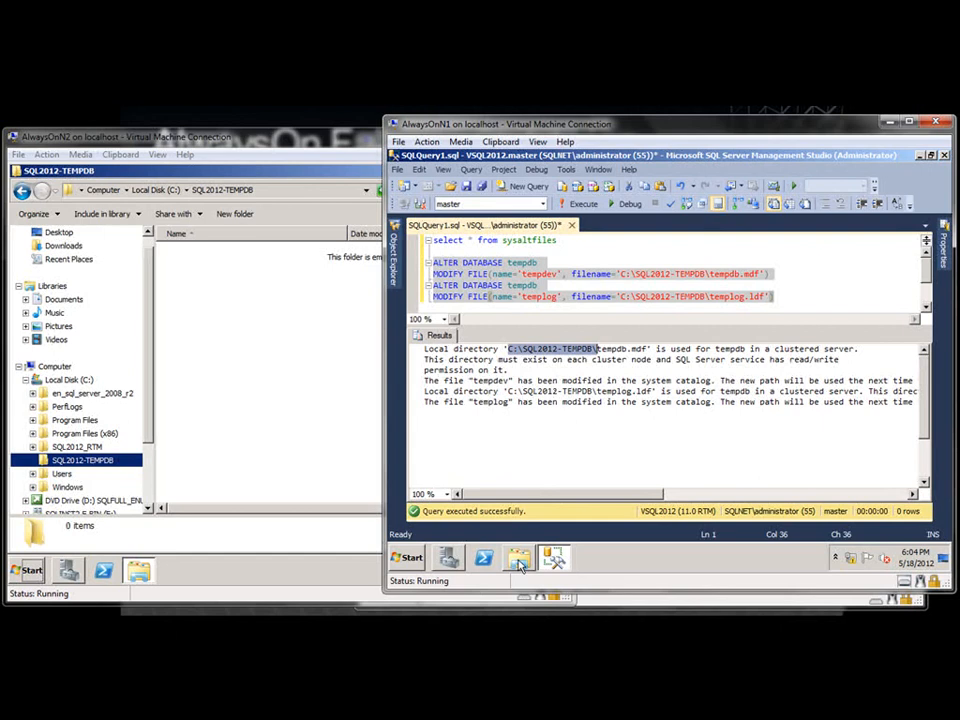
left_click(448, 558)
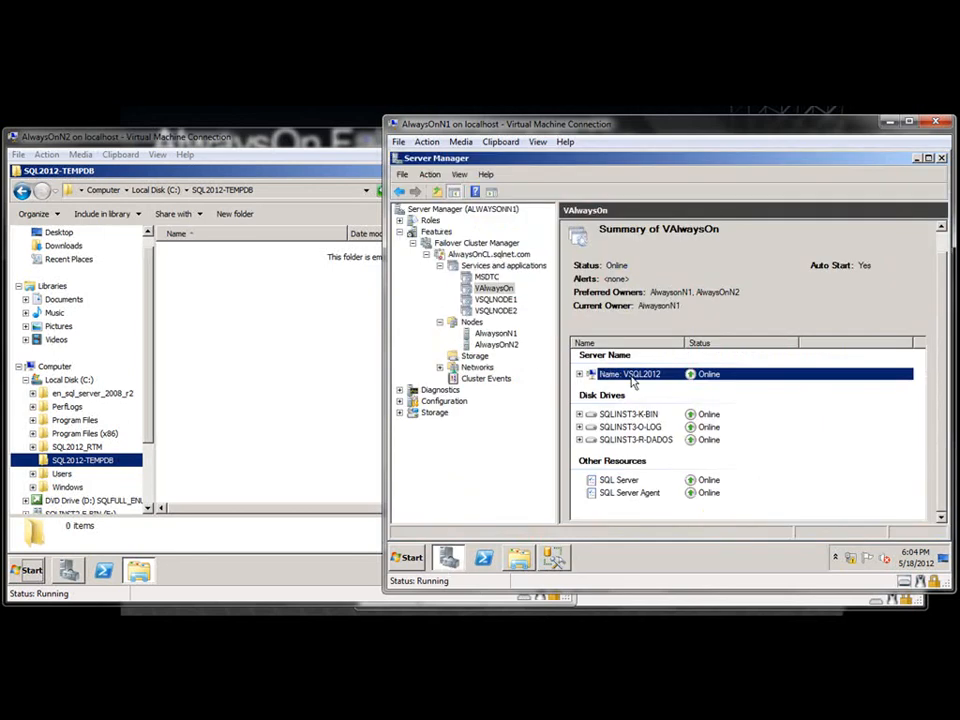
right_click(614, 482)
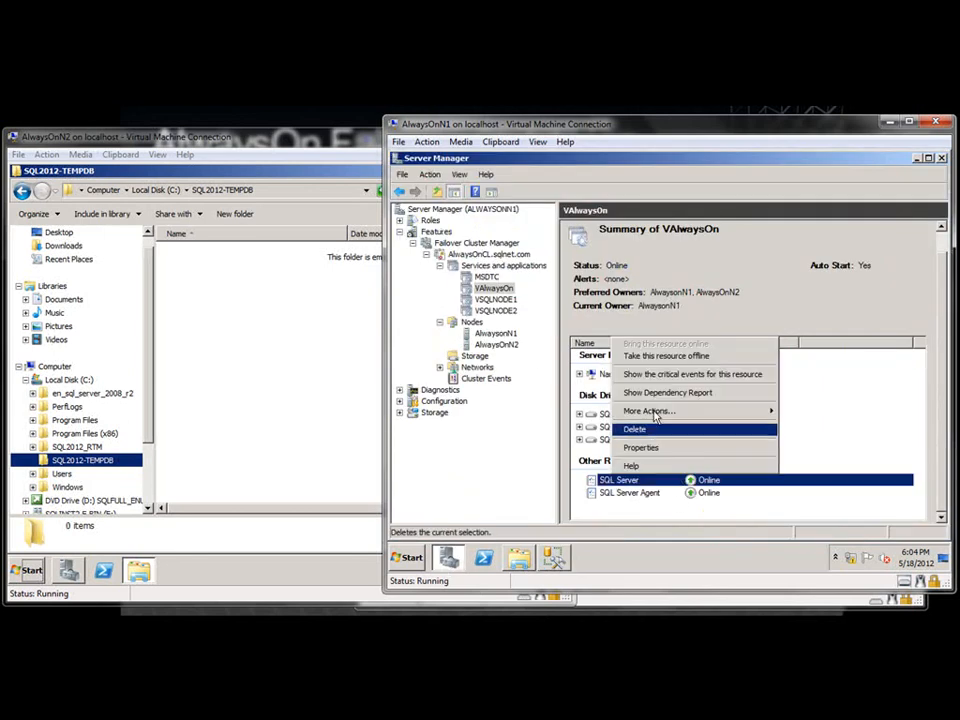
left_click(652, 356)
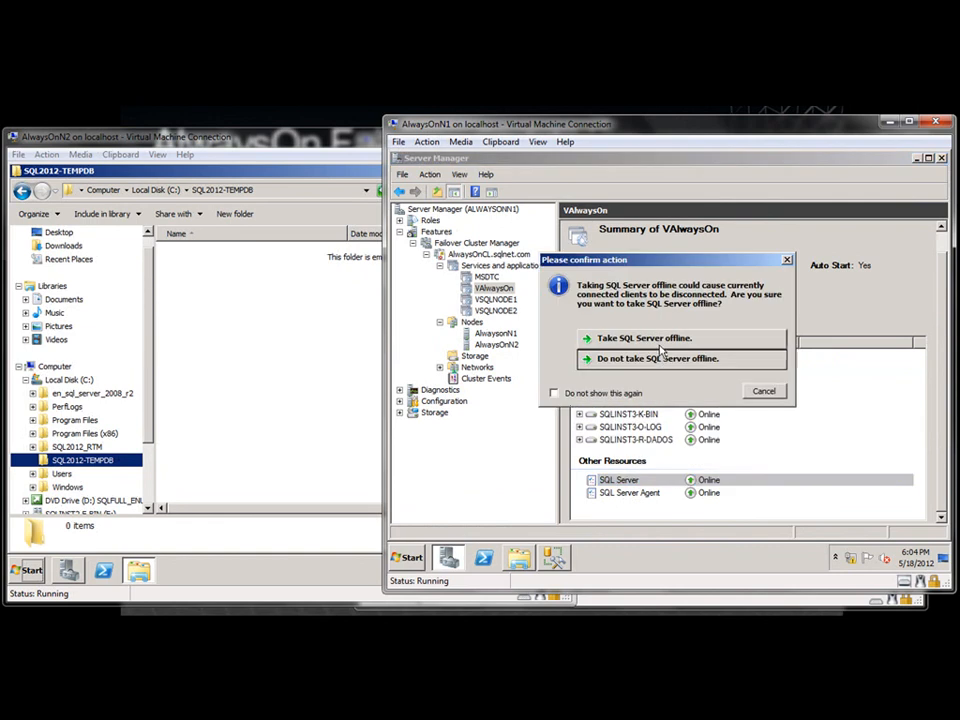
left_click(658, 340)
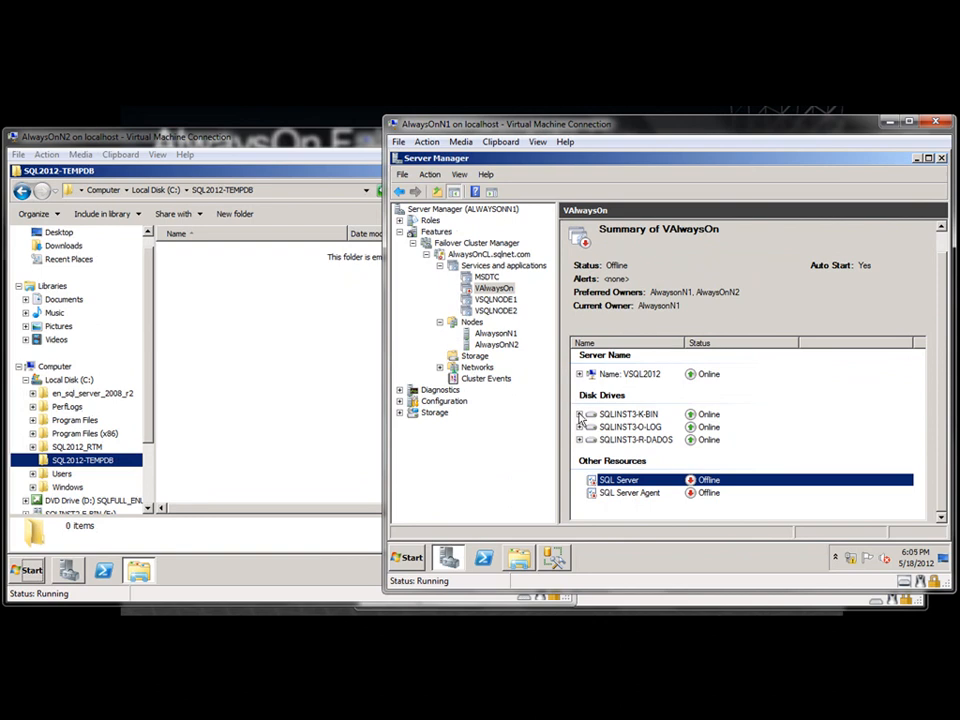
right_click(631, 484)
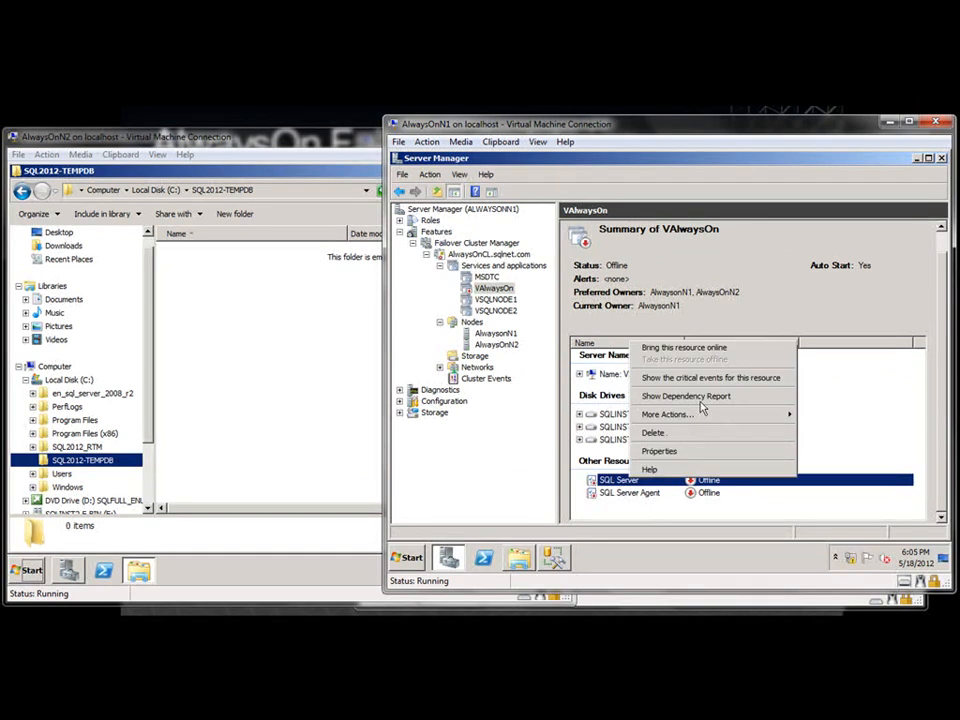
left_click(697, 348)
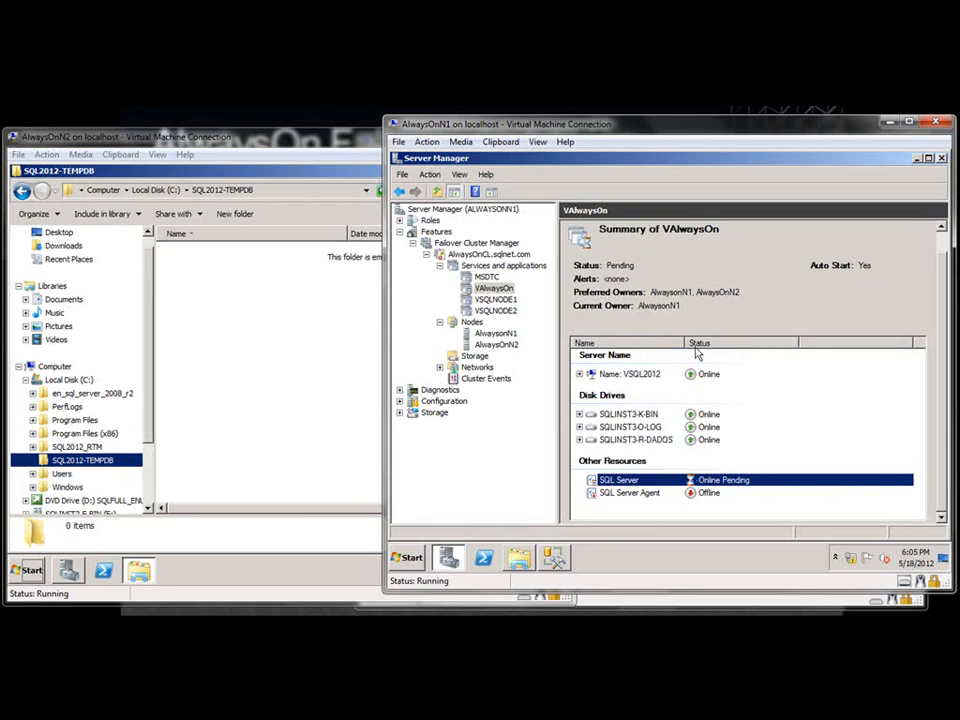
Step: Check AlwaysOnN1's SQL2012-TEMPDB folder in Windows Explorer, and rerun the sysaltfiles query in Management Studio with grid results to inspect the tempdb file paths
left_click(519, 557)
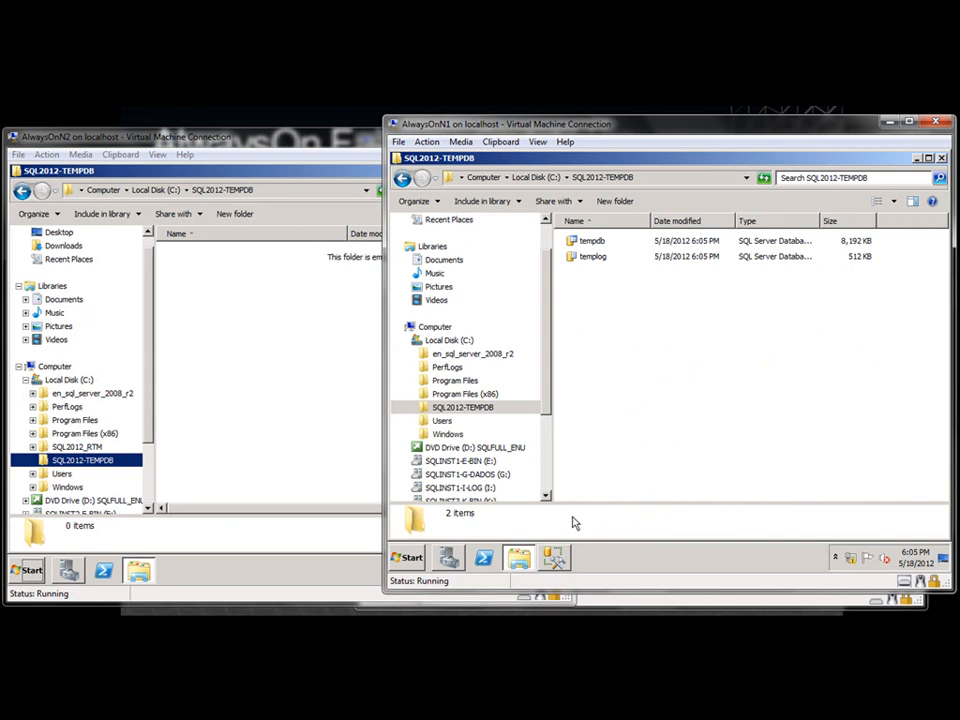
left_click(554, 557)
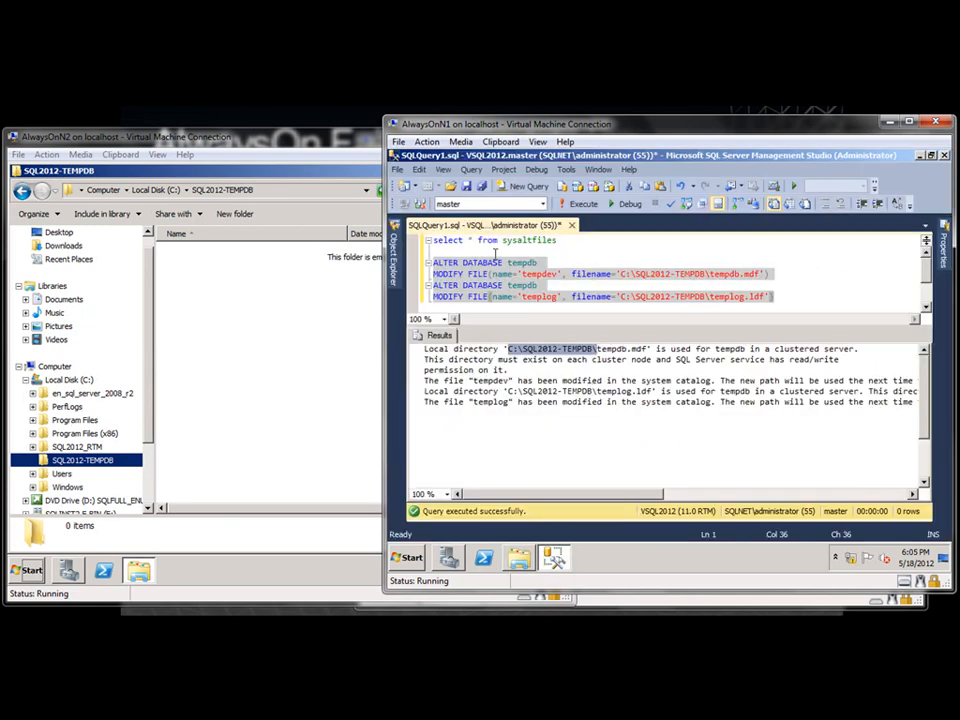
left_click(567, 240)
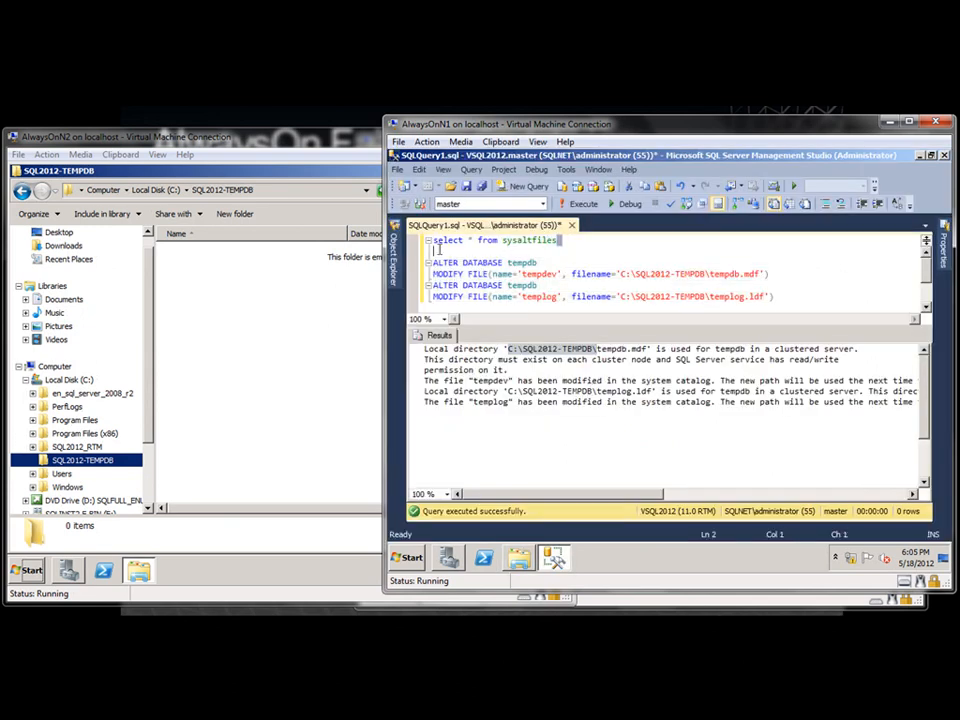
left_click_drag(567, 240, 420, 241)
key("F5")
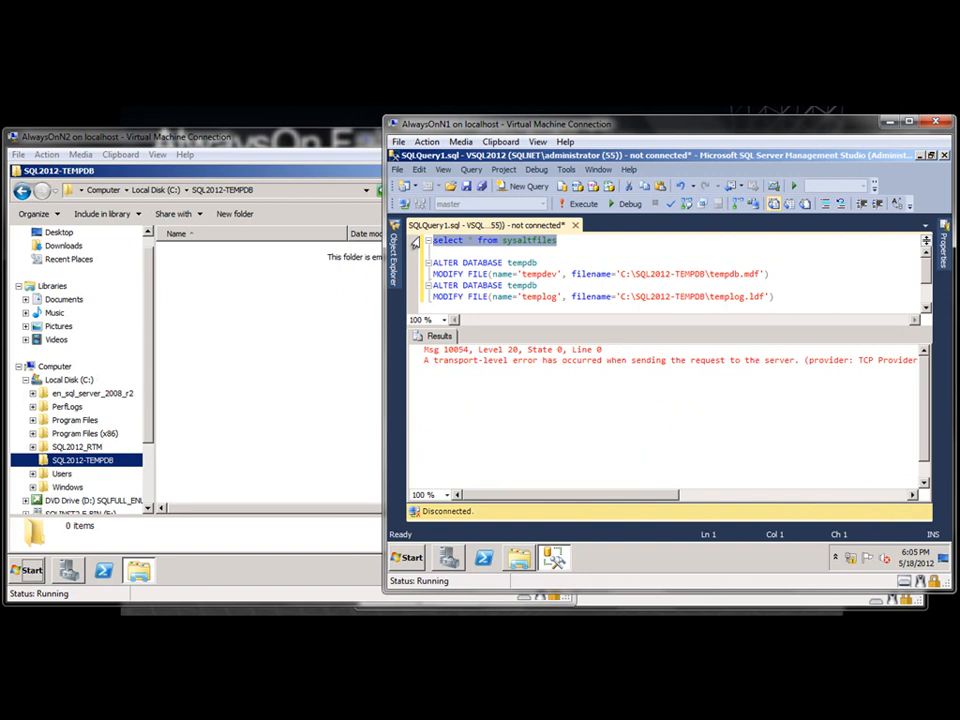
key("F5")
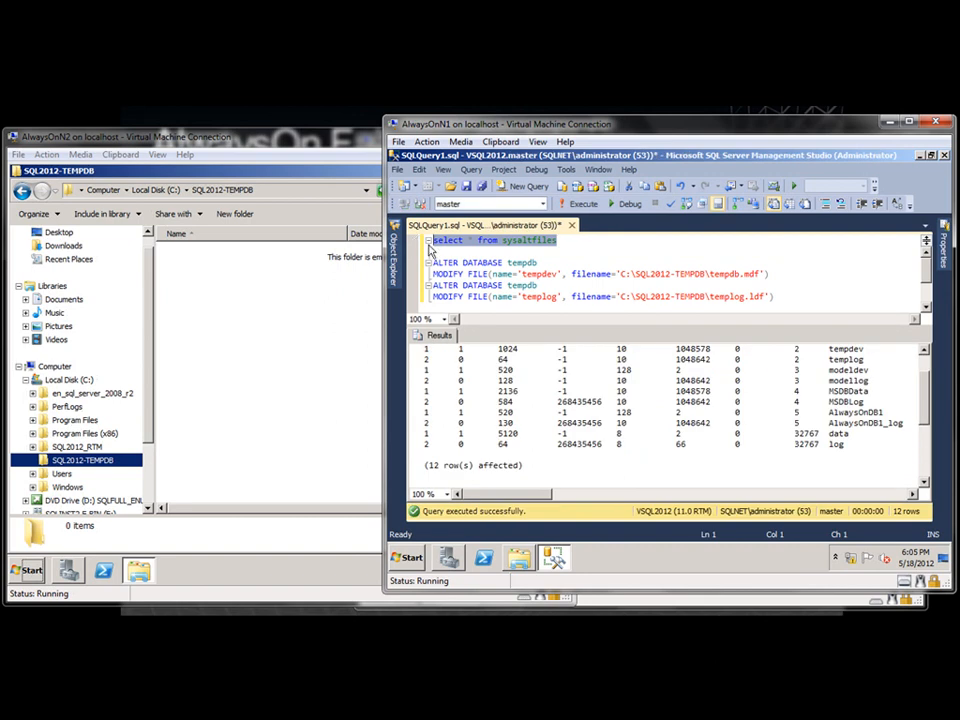
key("F5")
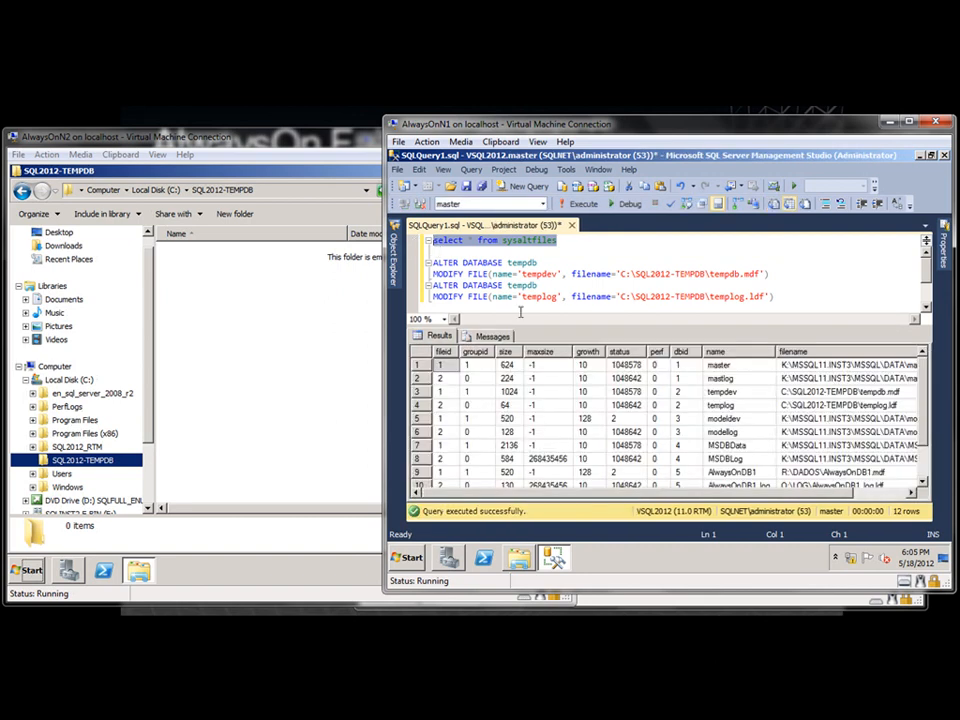
left_click(805, 411)
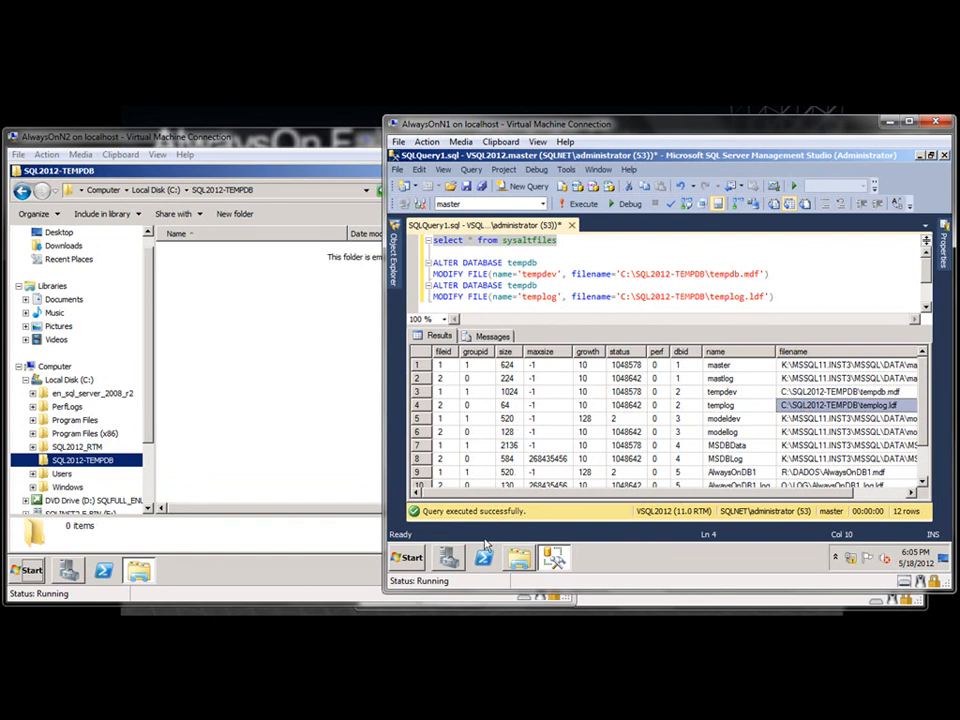
Step: Back in Server Manager, bring the SQL Server Agent resource of VAlwaysOn online
left_click(452, 562)
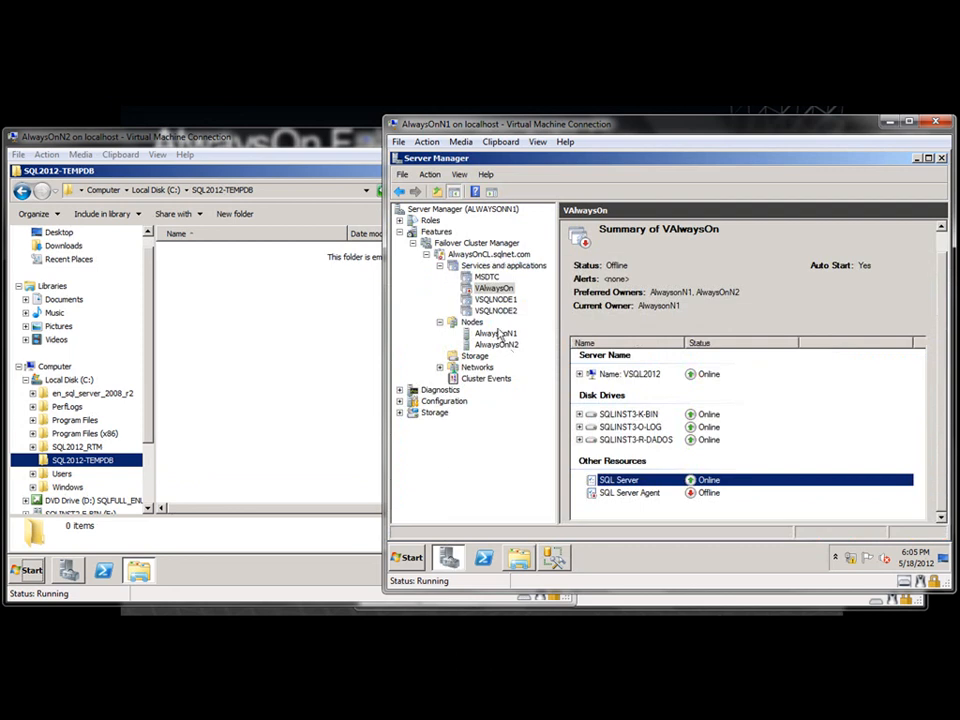
left_click(627, 491)
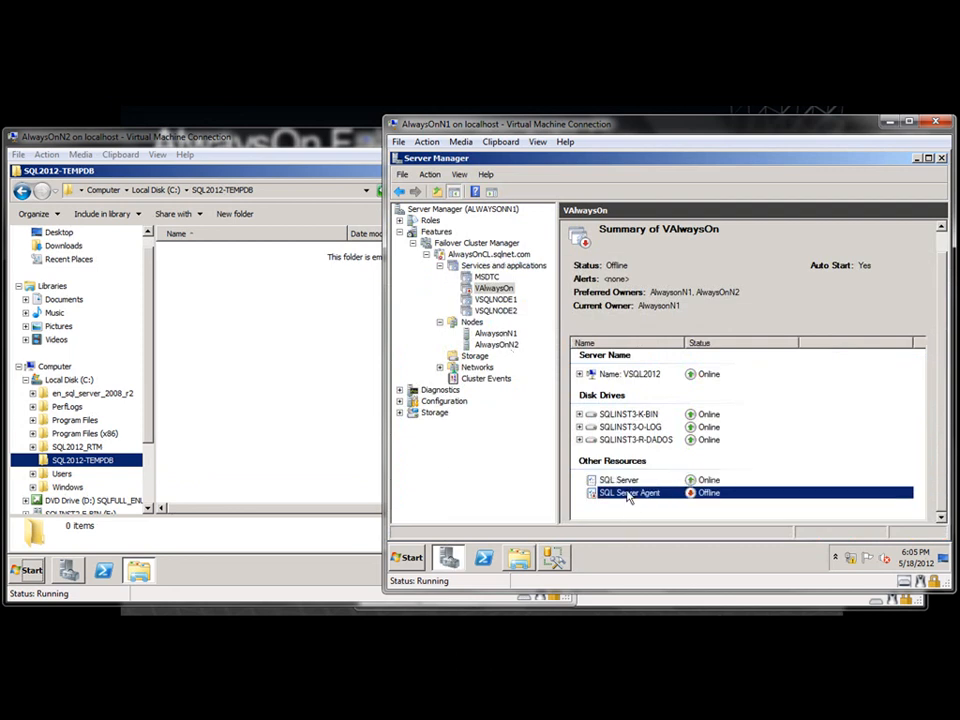
right_click(628, 491)
left_click(680, 358)
Step: Move the VAlwaysOn service to node AlwaysOnN2 and check the tempdb and templog files in that node's SQL2012-TEMPDB folder
right_click(494, 289)
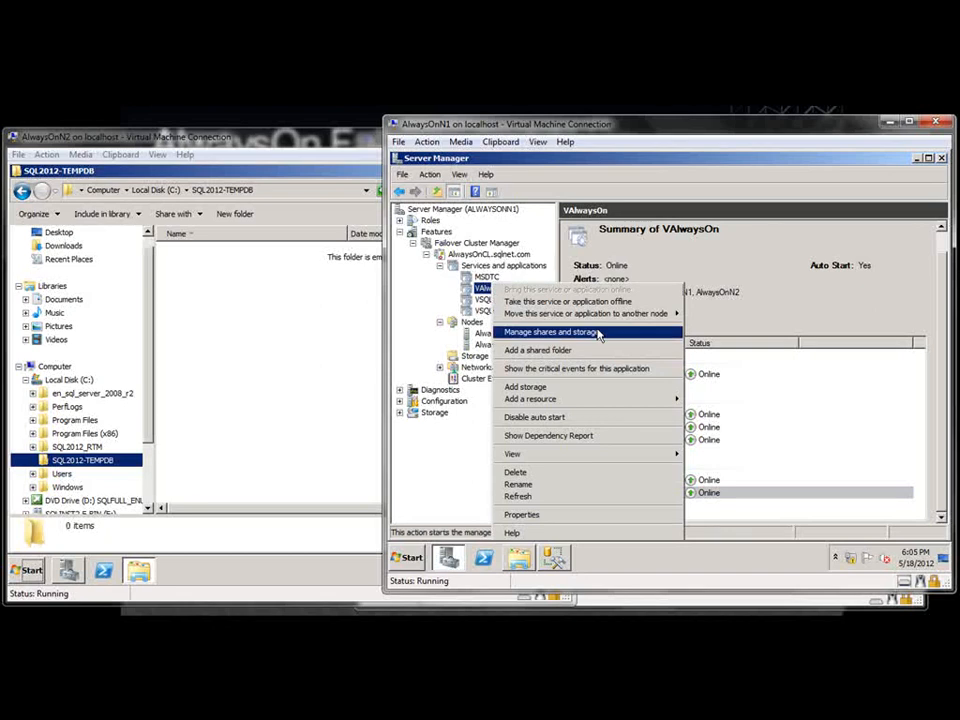
mouse_move(599, 318)
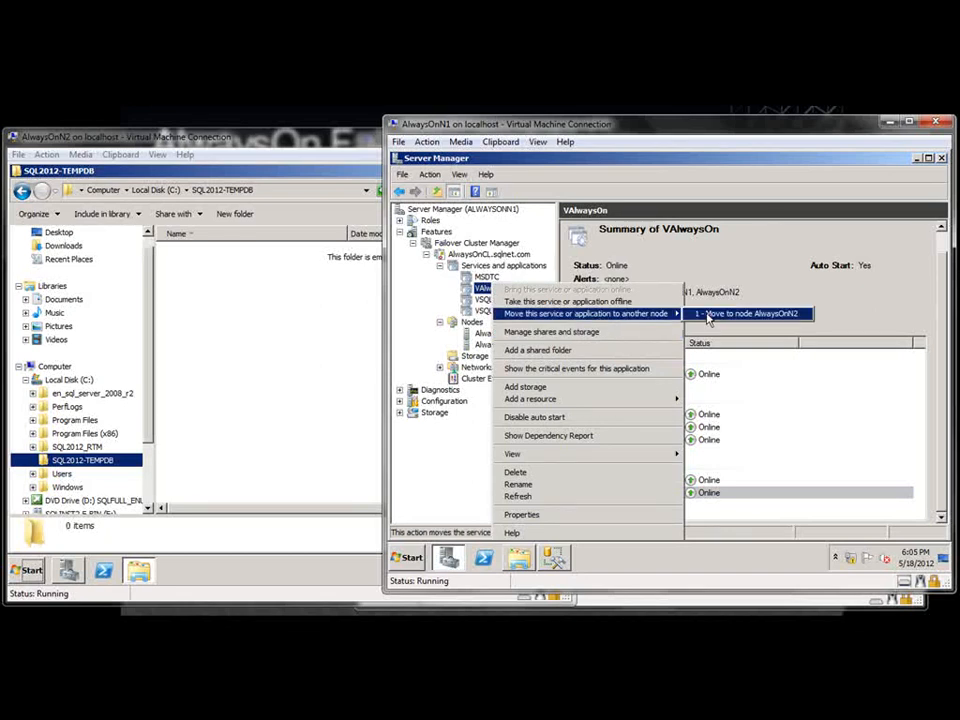
left_click(704, 313)
left_click(688, 344)
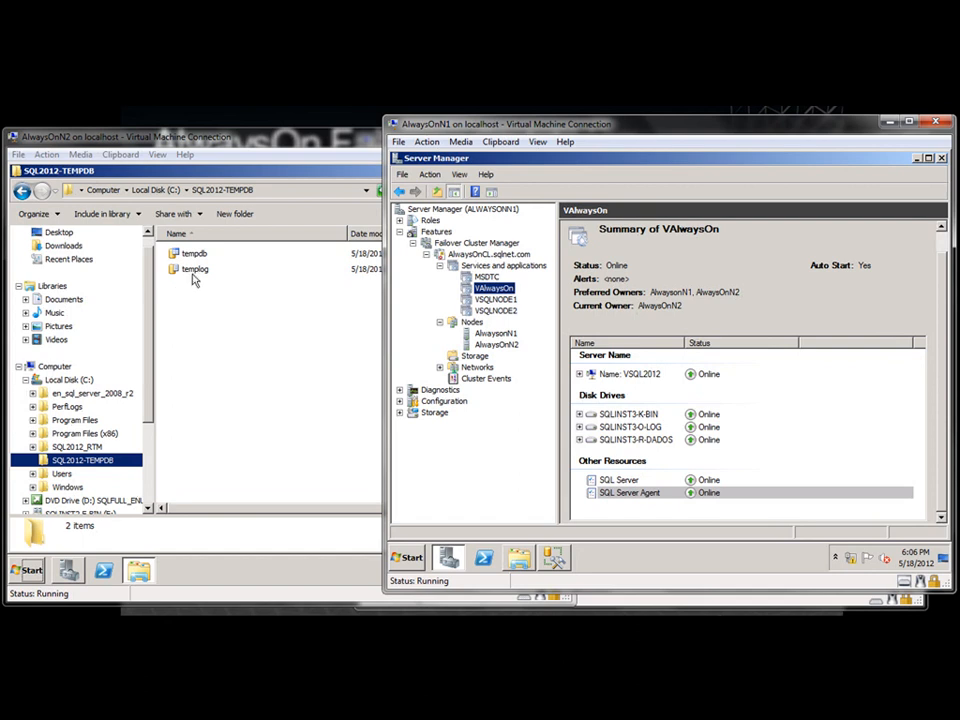
left_click(194, 270)
left_click(190, 253)
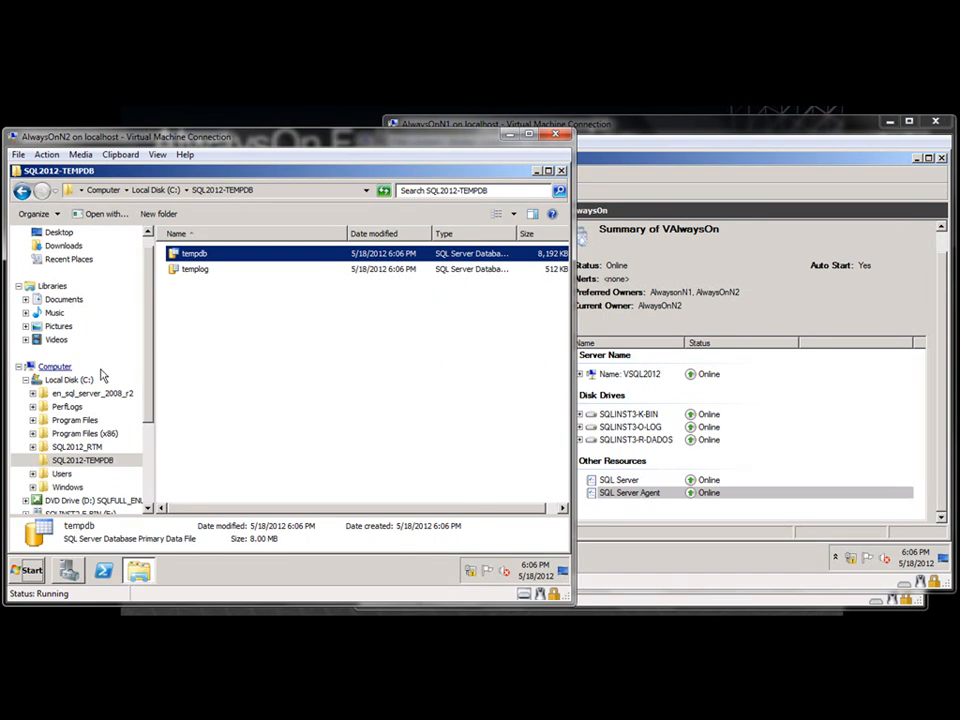
Step: Return to Management Studio on AlwaysOnN1, rerun only the sysaltfiles query, and examine the tempdev and templog rows
left_click(664, 567)
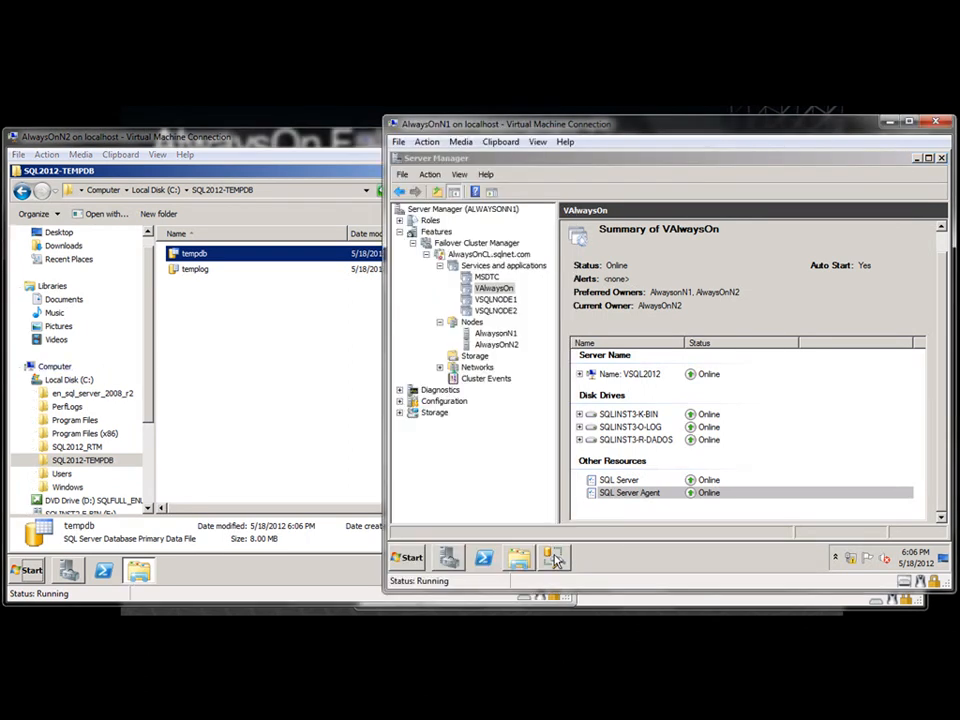
left_click(556, 560)
left_click(428, 243)
key("F5")
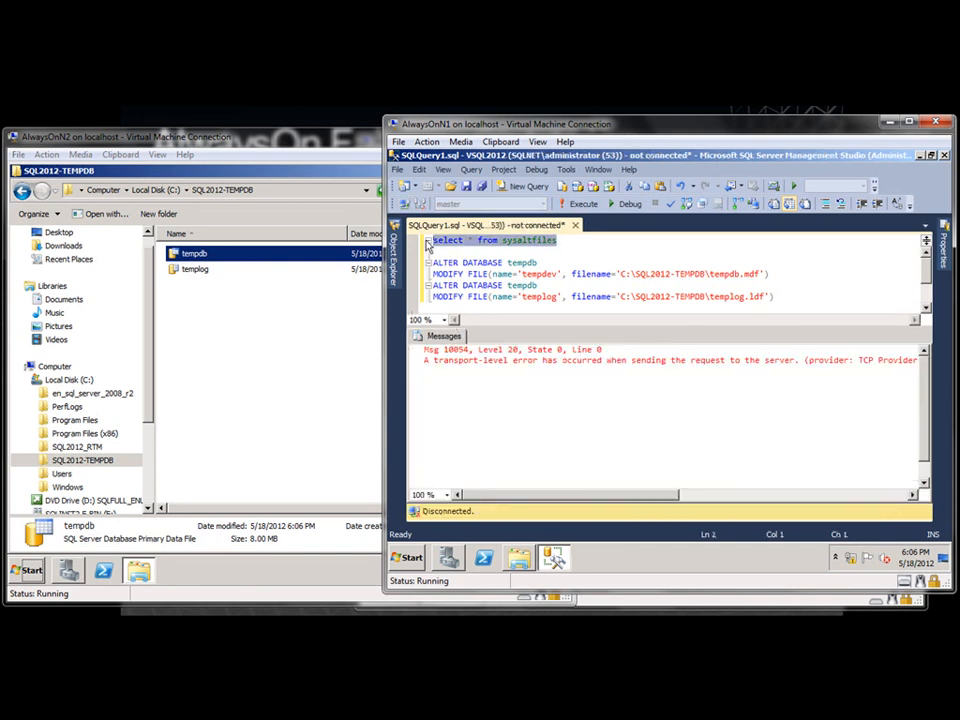
key("F5")
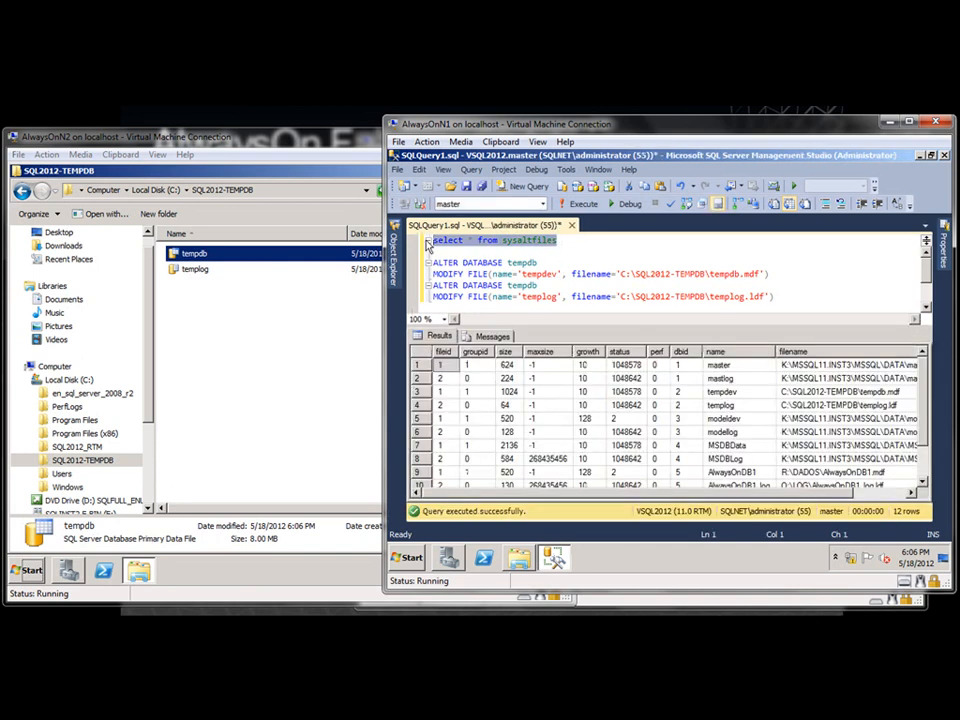
left_click(820, 393)
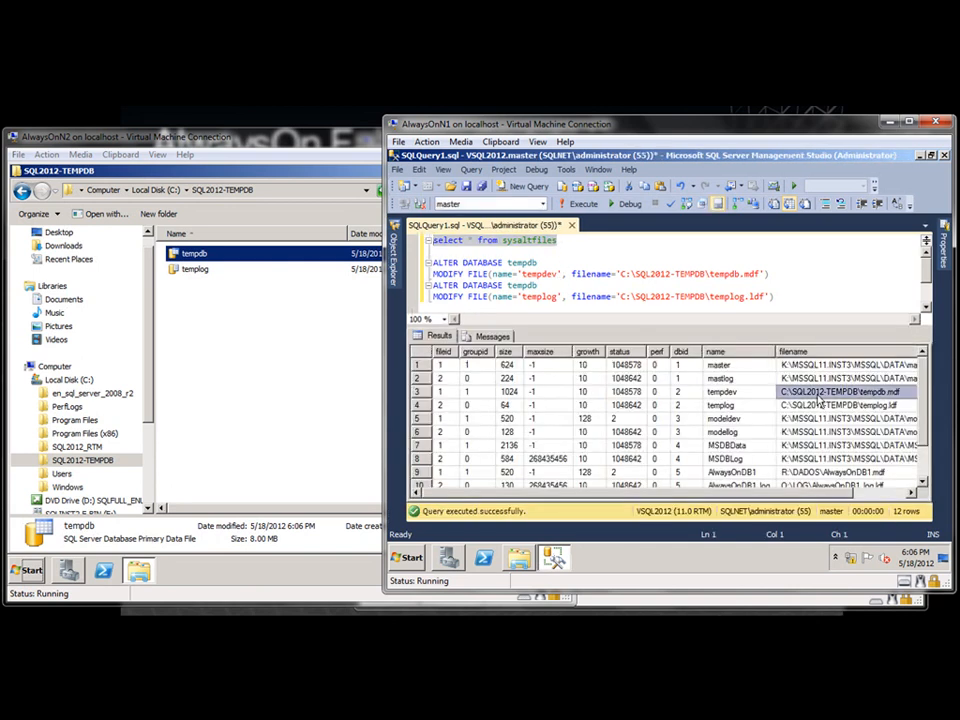
left_click(418, 393)
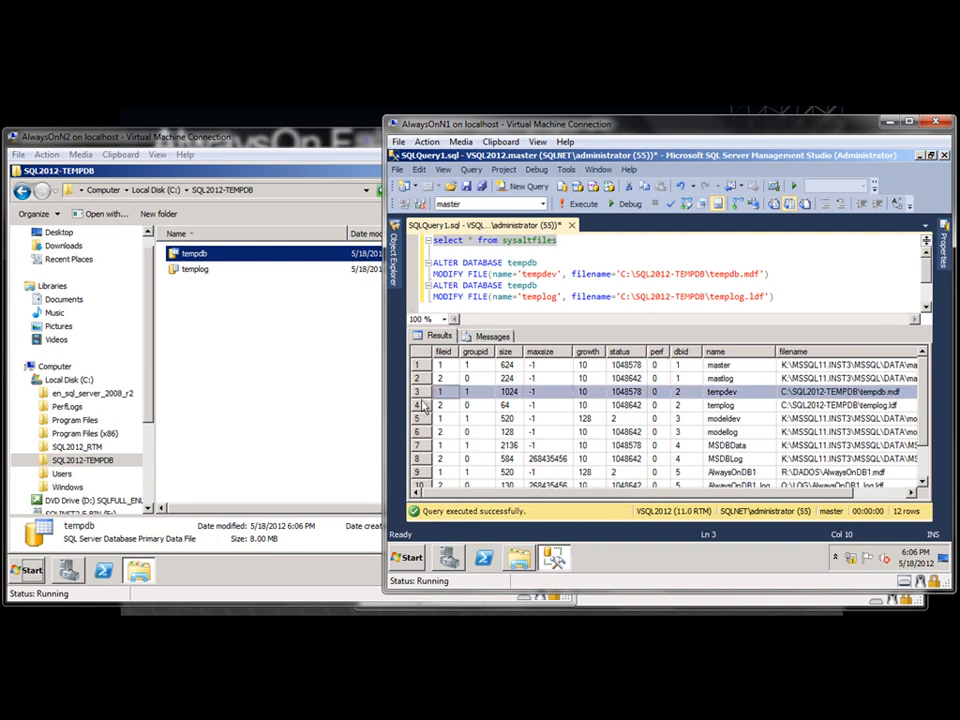
left_click(422, 405)
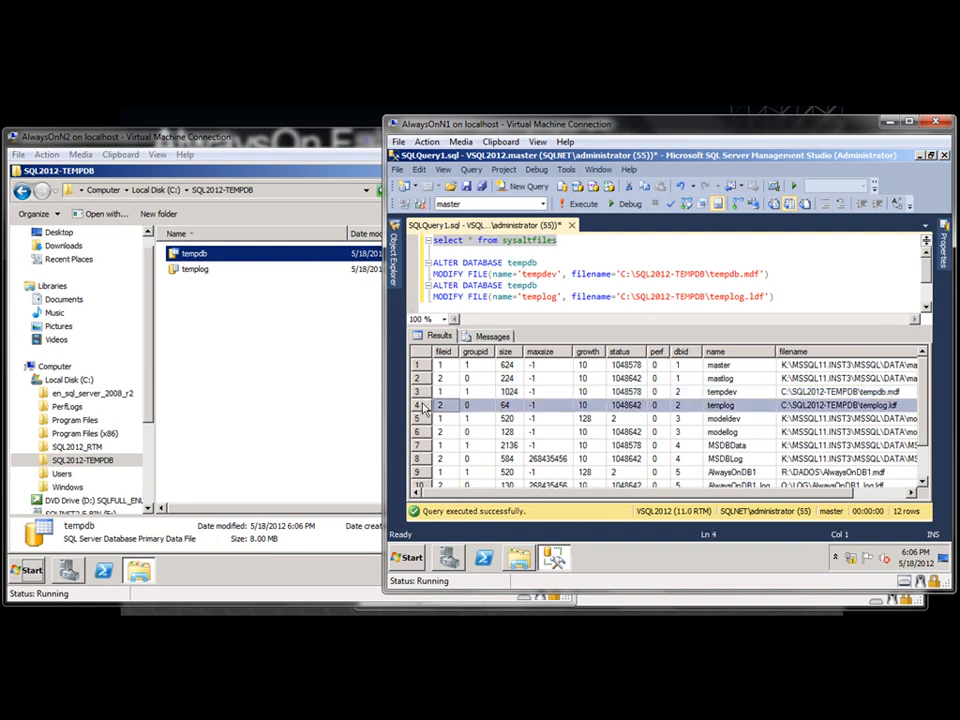